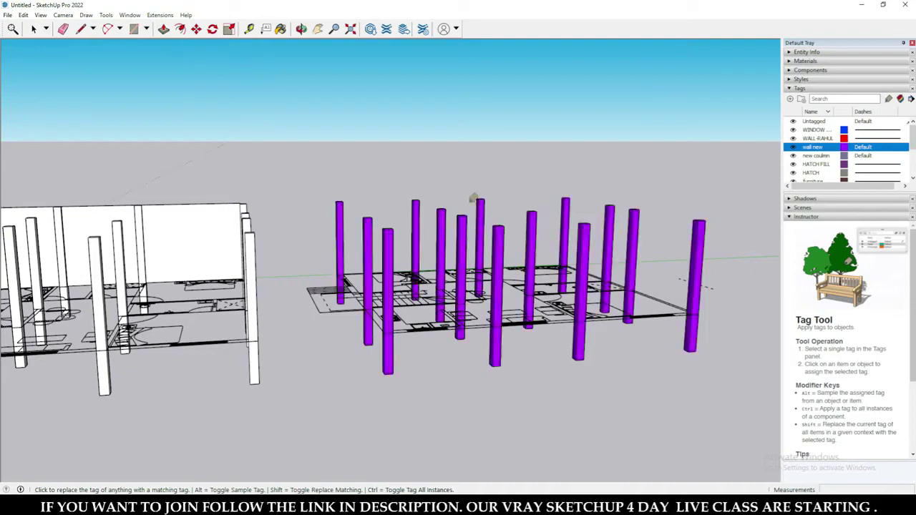
Assign the "fixture" tag to a single inner column of the floor plan that has the wall, using the Tag tool.
middle_drag(475, 199, 503, 222)
scroll(504, 223, down, 4)
key(space)
middle_drag(621, 252, 451, 221)
scroll(452, 220, down, 2)
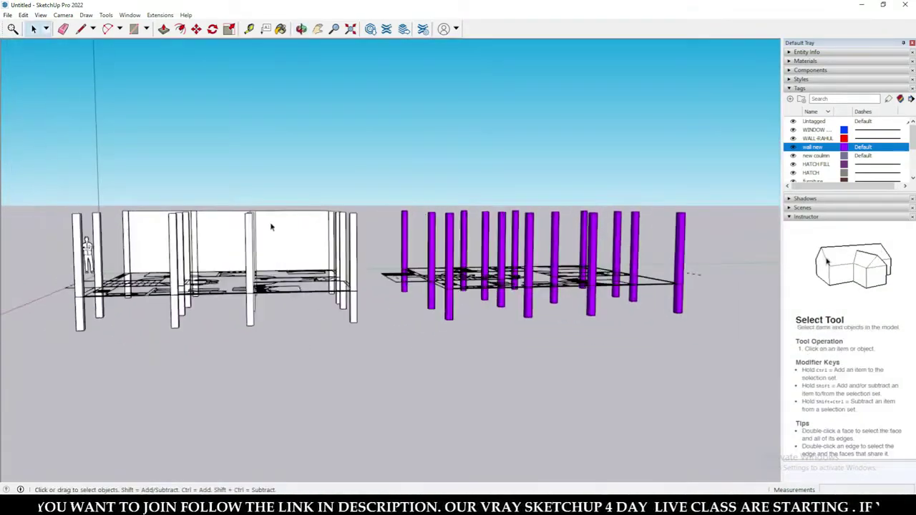
middle_drag(271, 225, 387, 266)
scroll(358, 251, up, 3)
scroll(364, 260, down, 3)
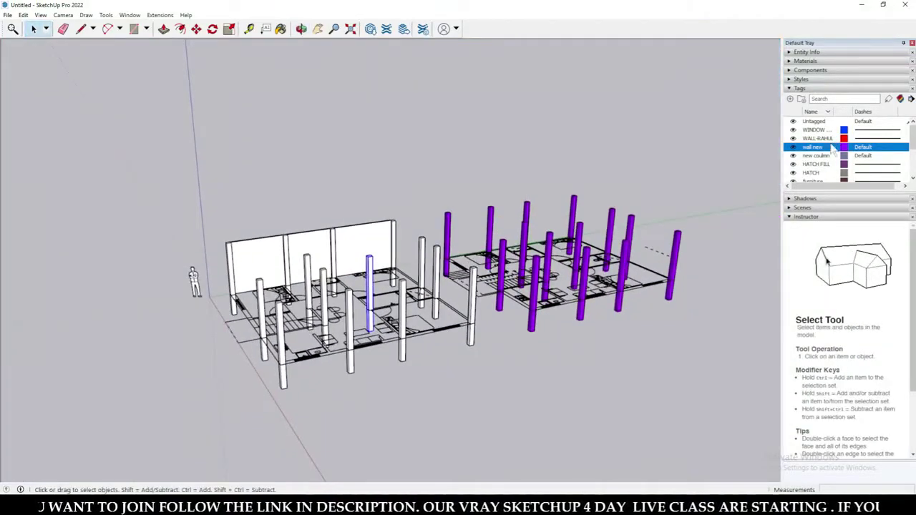
scroll(823, 166, down, 2)
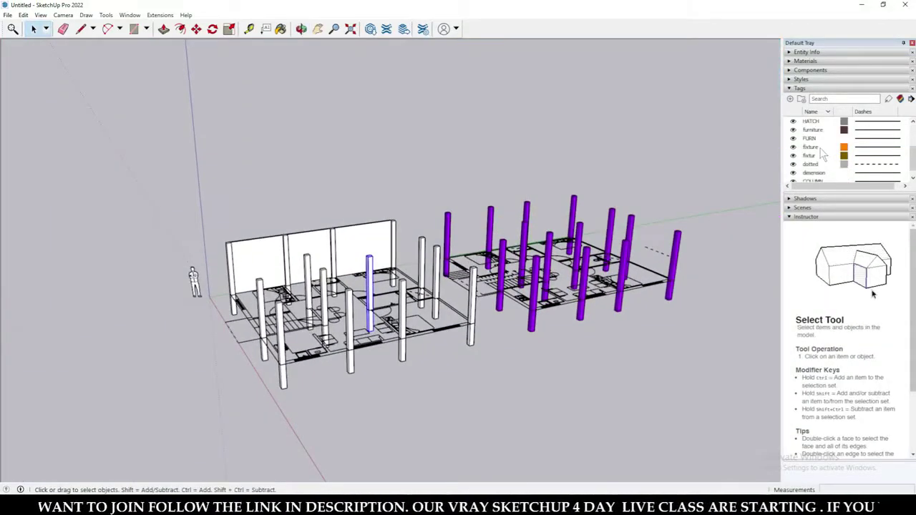
click(821, 147)
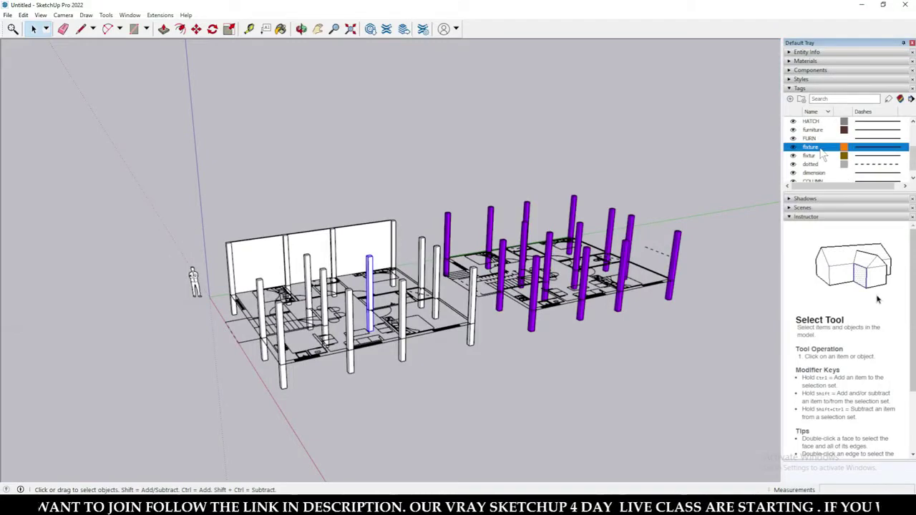
click(888, 103)
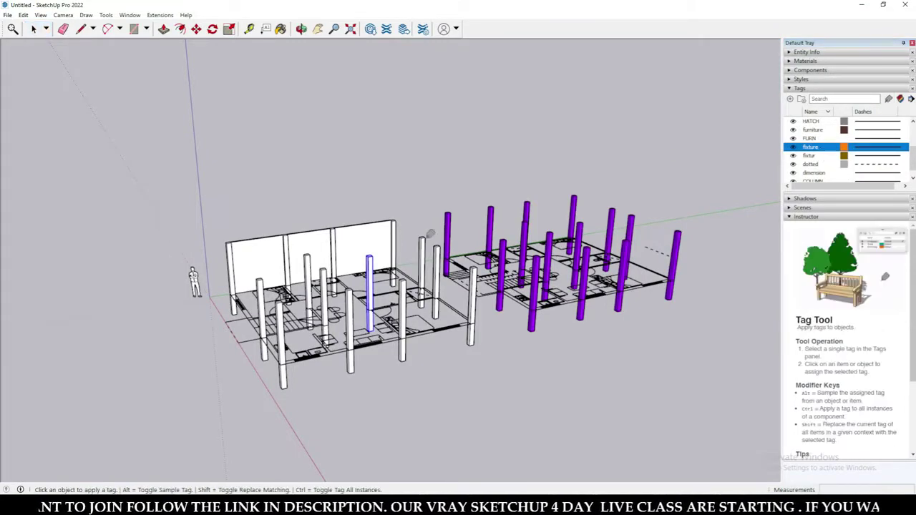
scroll(372, 255, up, 4)
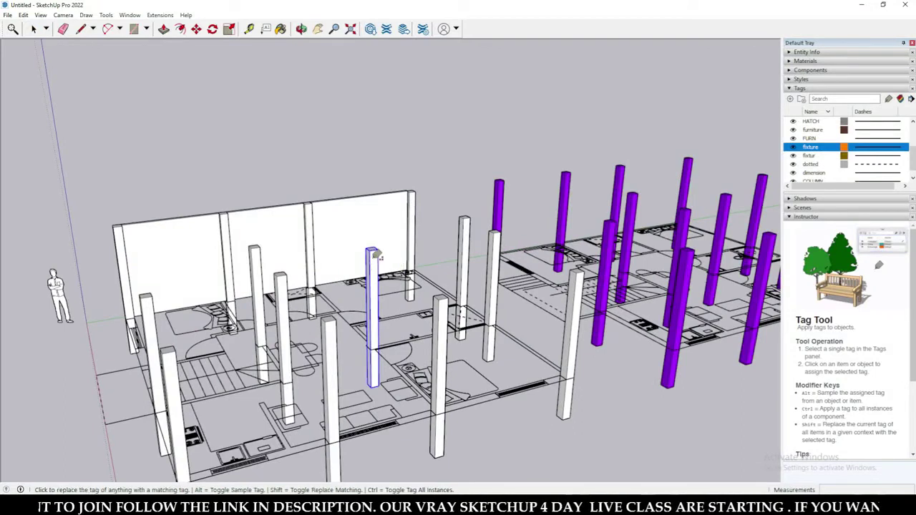
click(373, 253)
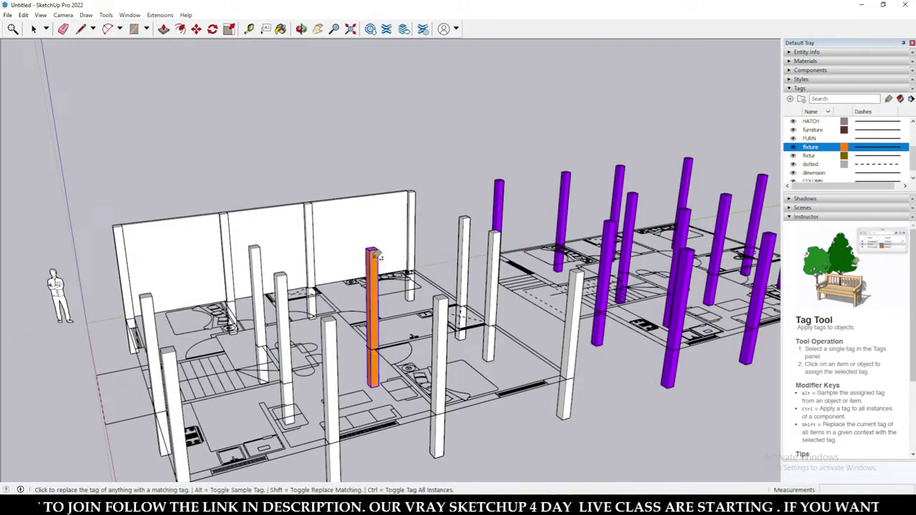
Apply the "fixture" tag to all instances of the column component in the walled floor plan and clear the selection.
ctrl+click(312, 214)
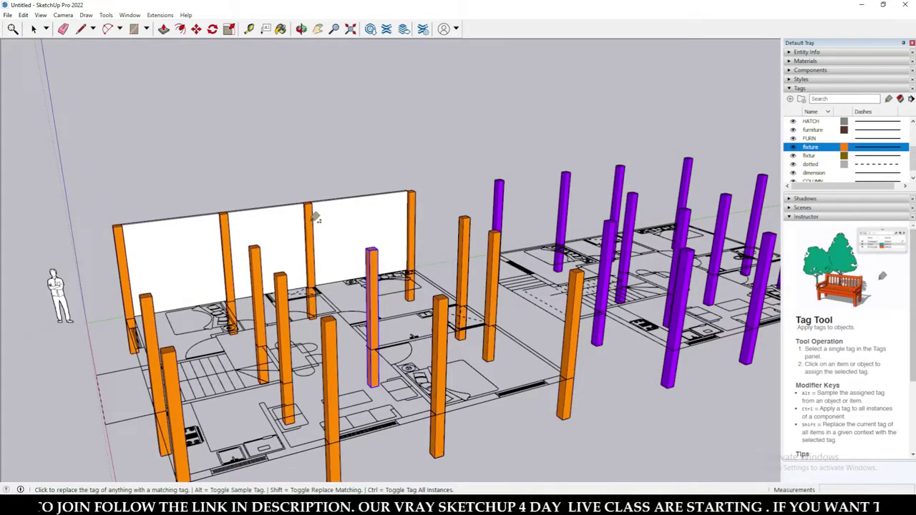
key(space)
click(363, 141)
scroll(420, 207, down, 4)
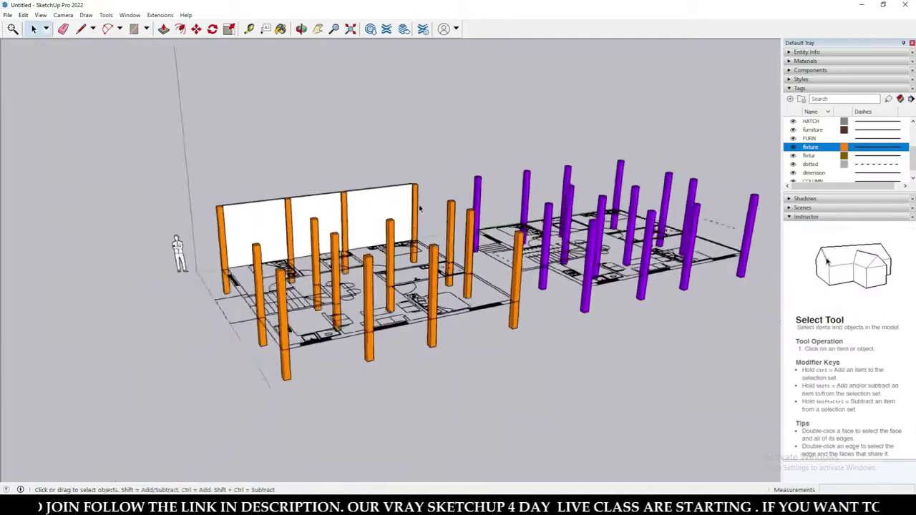
middle_drag(419, 207, 400, 236)
scroll(401, 236, down, 2)
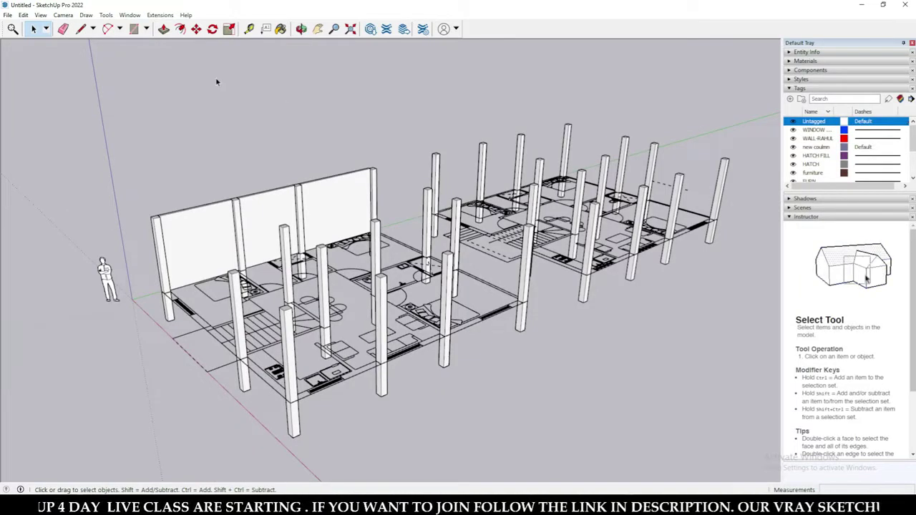
Examine the list of existing tags and the linework of the imported floor plans.
middle_drag(358, 198, 367, 205)
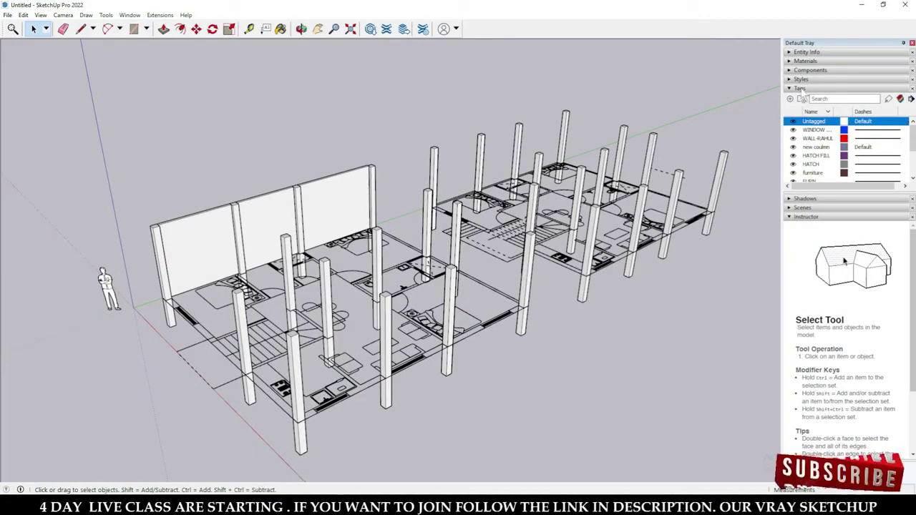
click(801, 89)
click(801, 89)
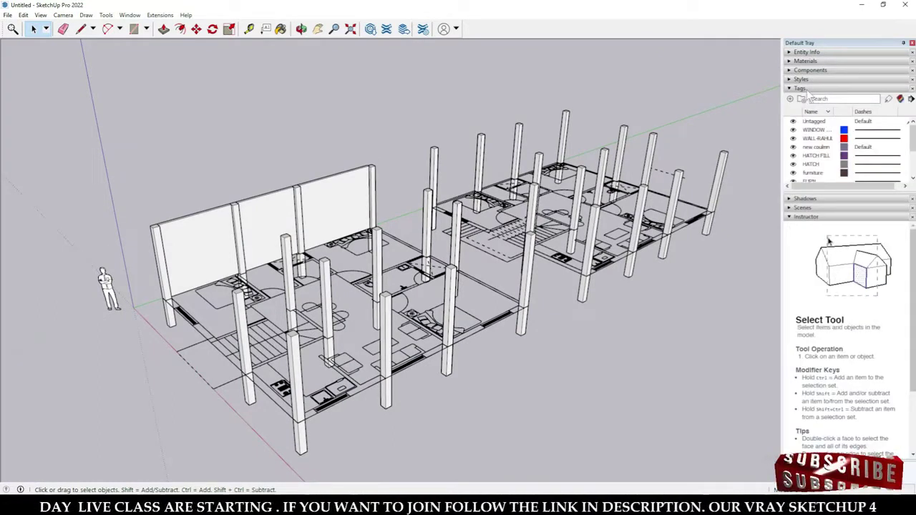
scroll(827, 163, down, 3)
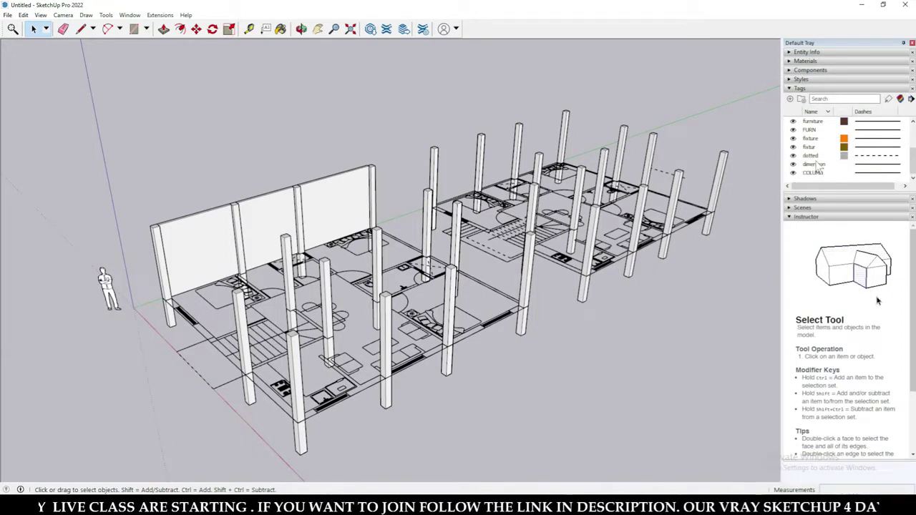
middle_drag(175, 329, 271, 404)
click(266, 402)
scroll(326, 342, down, 2)
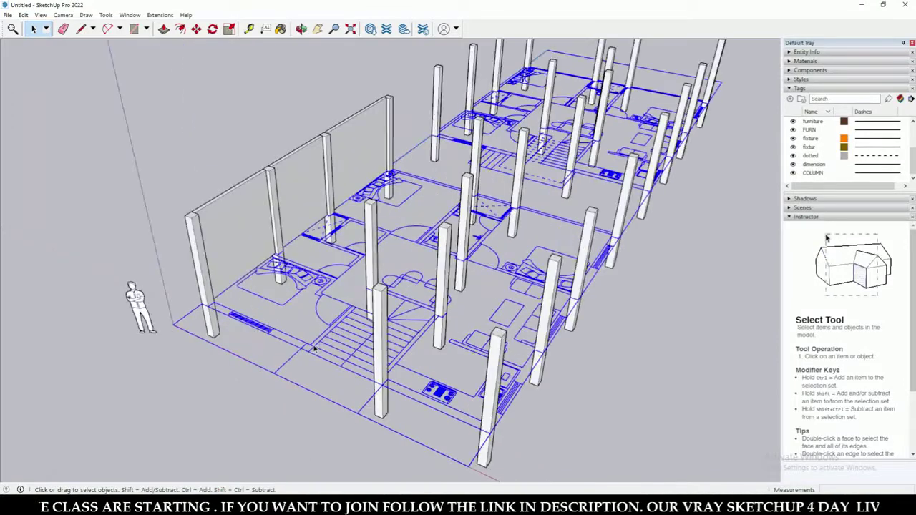
scroll(318, 345, up, 3)
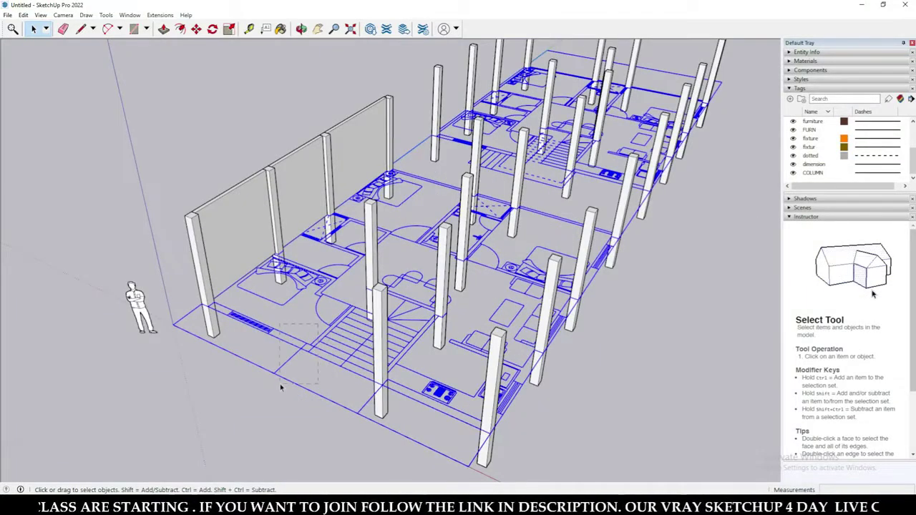
middle_drag(317, 349, 333, 342)
scroll(832, 143, up, 8)
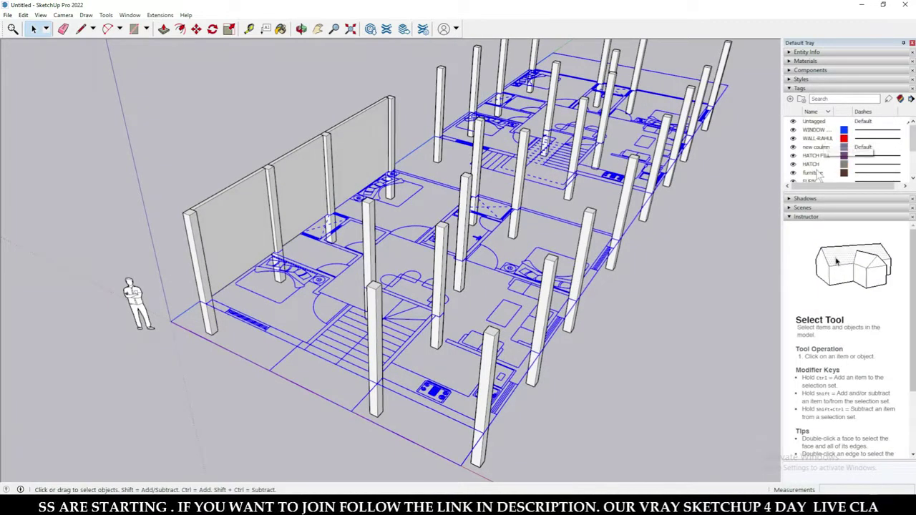
click(645, 336)
middle_drag(645, 336, 578, 283)
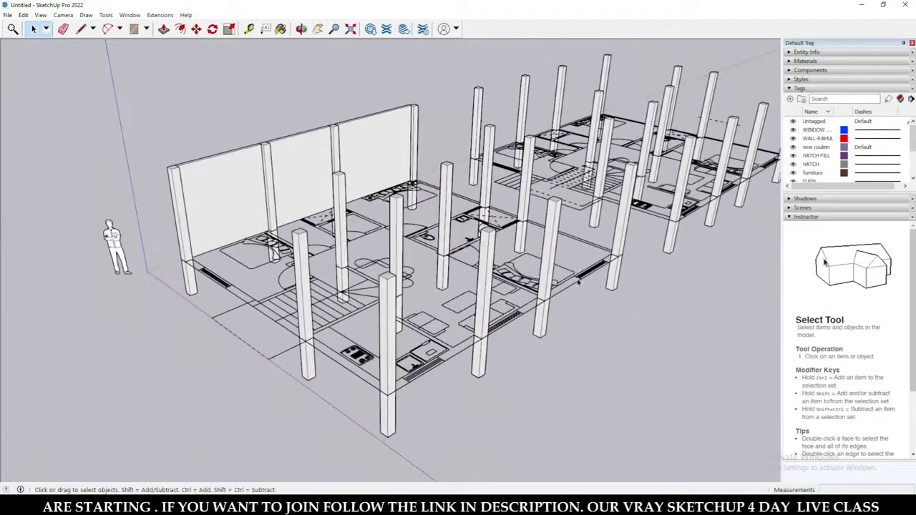
Add a new tag named "wall new".
click(790, 99)
text(wa)
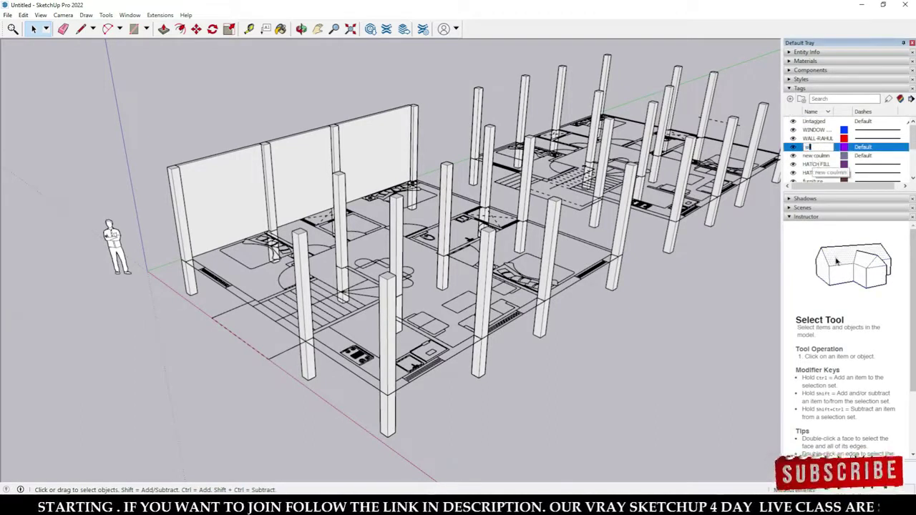
text(ll new)
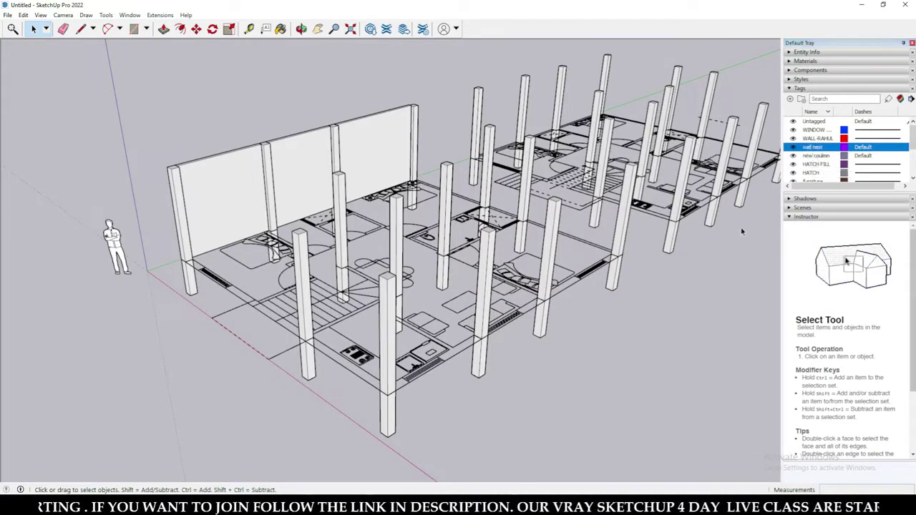
Inspect the columns of the walled floor plan and check the object options of one front column.
middle_drag(731, 211, 672, 205)
scroll(551, 135, down, 2)
middle_drag(551, 135, 356, 139)
scroll(398, 190, down, 2)
scroll(429, 225, up, 5)
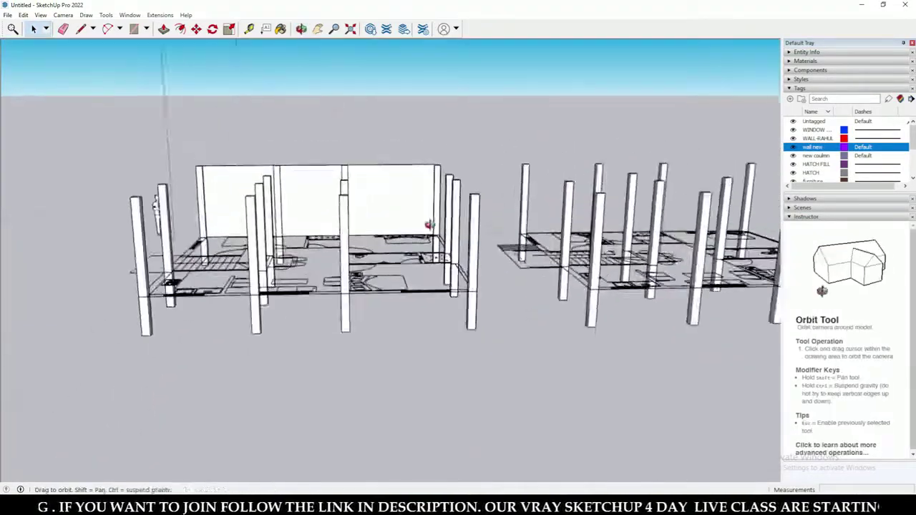
middle_drag(394, 249, 454, 166)
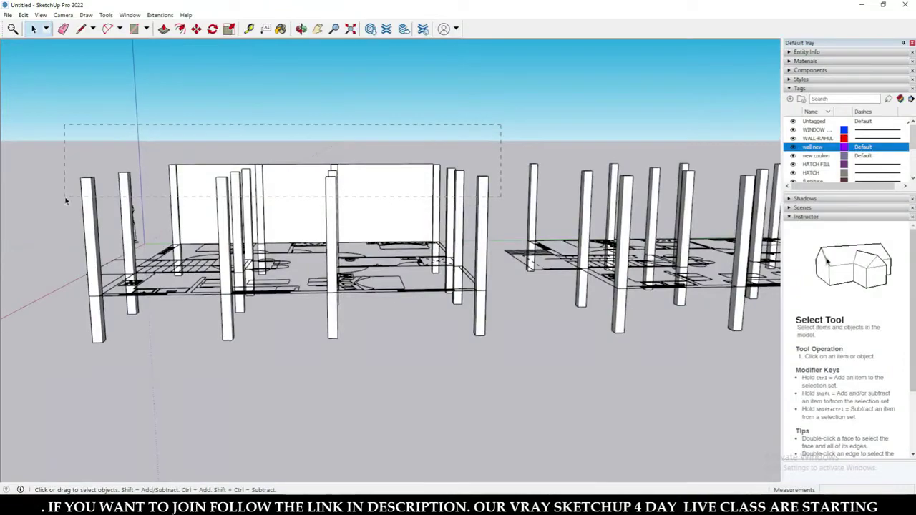
drag(66, 200, 64, 196)
middle_drag(182, 207, 226, 226)
click(229, 226)
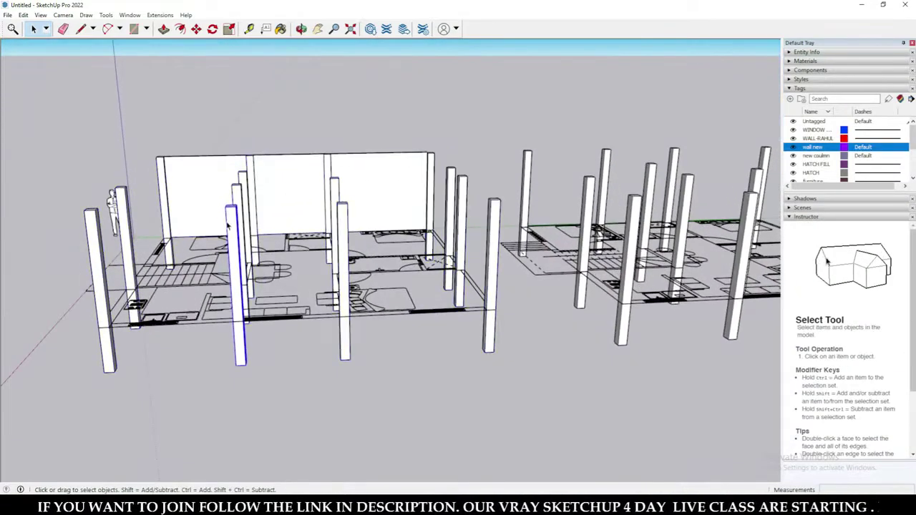
right_click(235, 218)
click(261, 261)
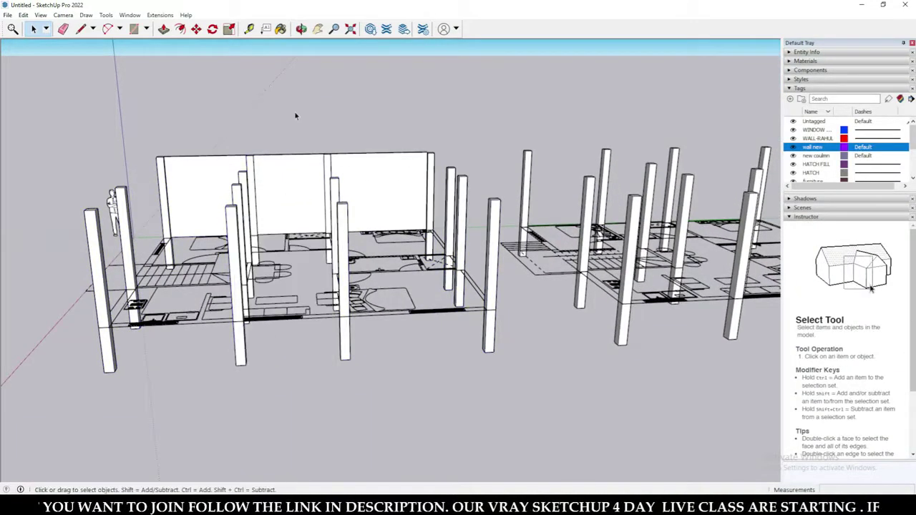
Inspect the columns of the second floor plan and check the object options of one of them.
mouse_move(294, 113)
middle_down()
mouse_move(496, 167)
mouse_move(409, 166)
middle_up()
scroll(400, 163, down, 2)
middle_drag(355, 141, 338, 111)
drag(323, 116, 695, 193)
middle_drag(397, 170, 369, 161)
right_click(368, 161)
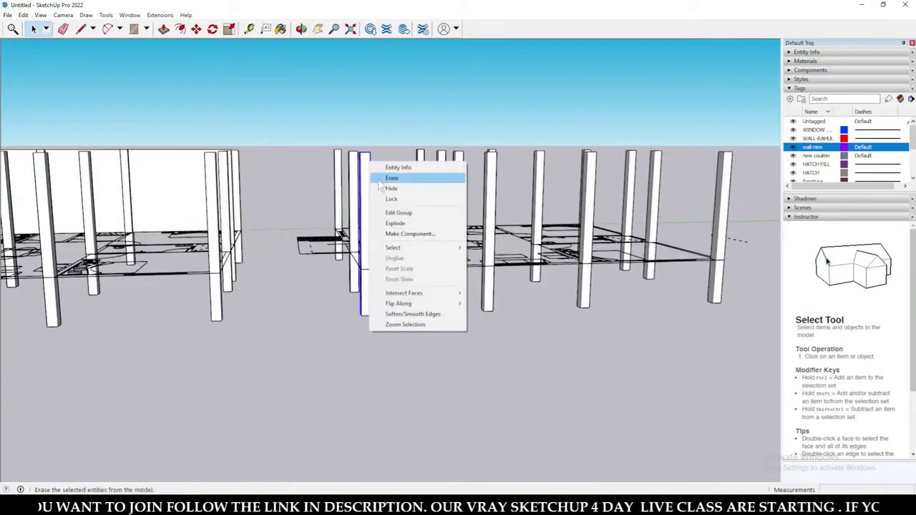
click(391, 137)
Examine the columns and wall of both floor plans from several angles, selecting the front corner column.
middle_drag(111, 156, 260, 170)
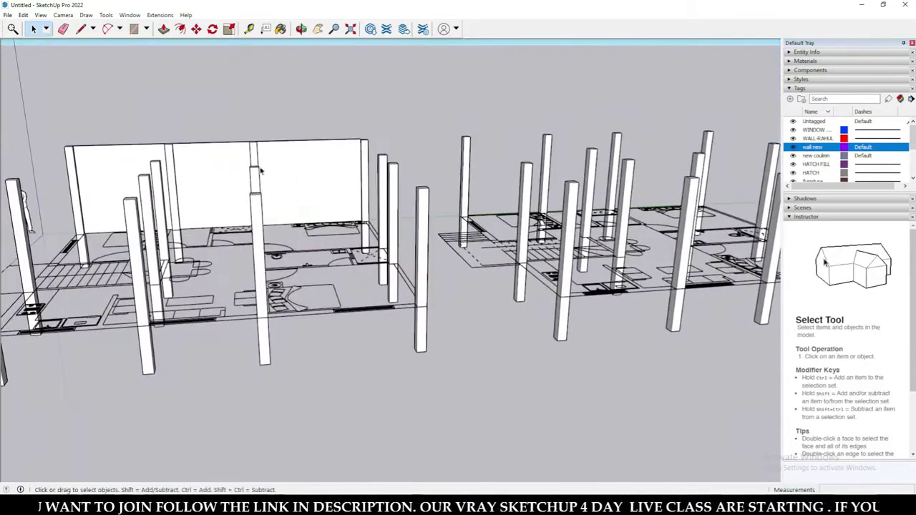
scroll(341, 175, down, 3)
middle_drag(340, 175, 311, 254)
scroll(135, 286, up, 3)
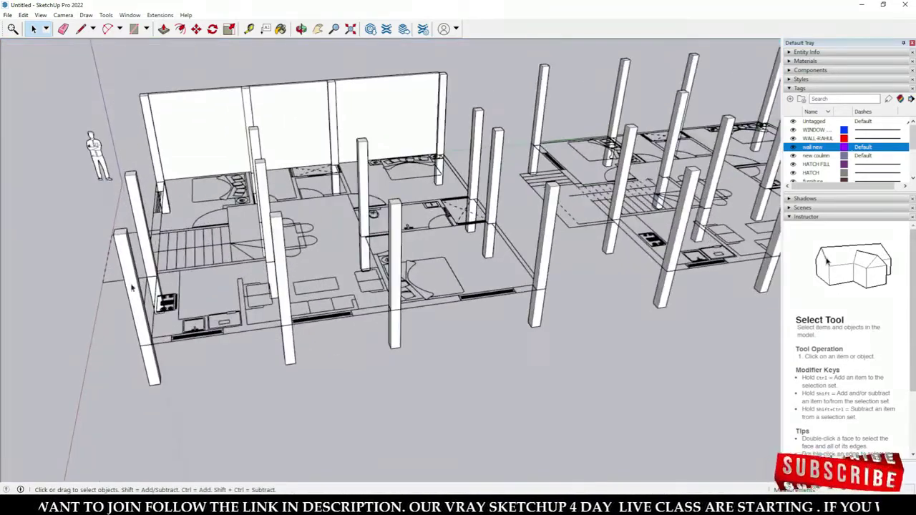
middle_drag(134, 286, 181, 348)
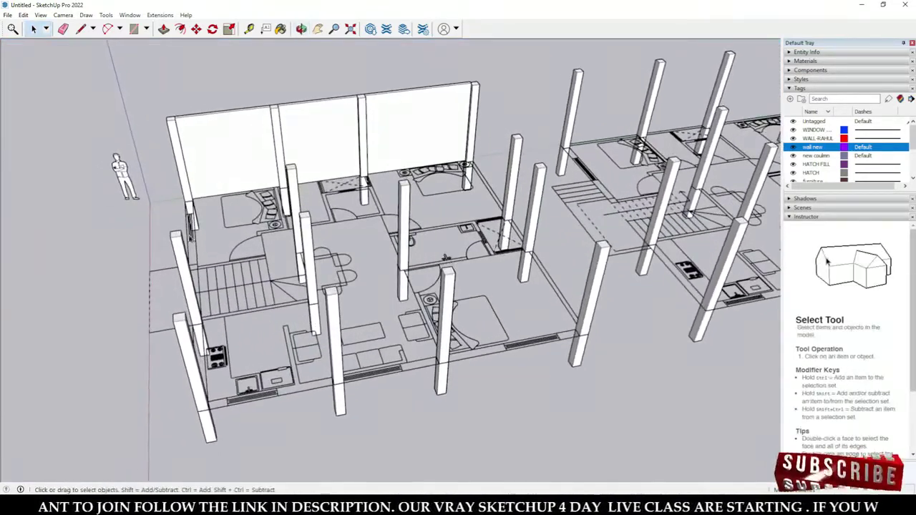
click(191, 346)
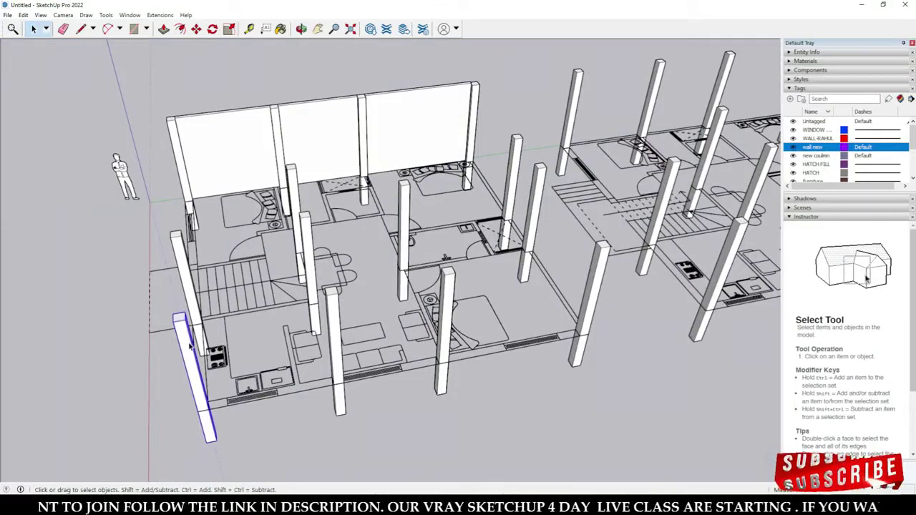
scroll(190, 345, down, 3)
middle_drag(458, 223, 443, 167)
scroll(494, 223, up, 3)
middle_drag(486, 233, 415, 243)
scroll(411, 239, down, 4)
middle_drag(293, 218, 387, 252)
click(412, 151)
middle_drag(334, 359, 388, 329)
scroll(379, 327, up, 4)
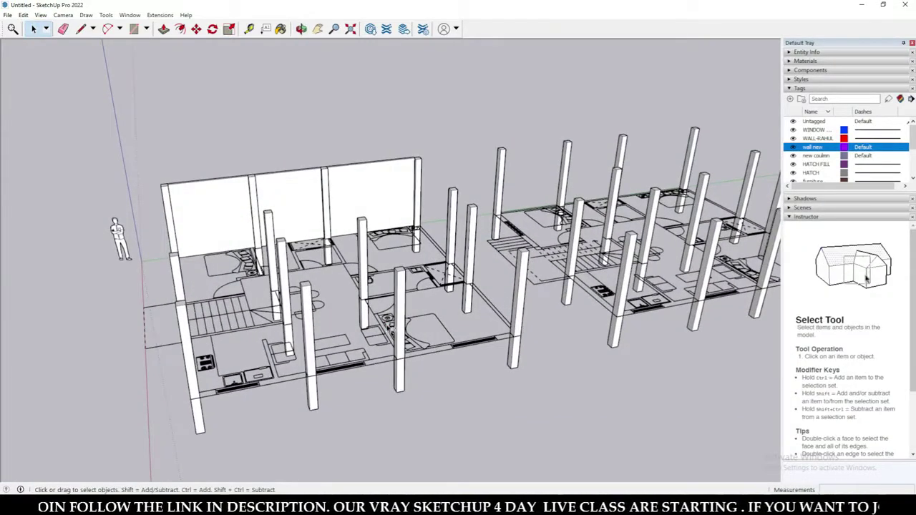
Apply the "new coulmn" tag to columns of the second floor plan with the Tag tool and turn on Color by Tag.
shift+middle_drag(390, 328, 358, 318)
middle_drag(760, 152, 449, 178)
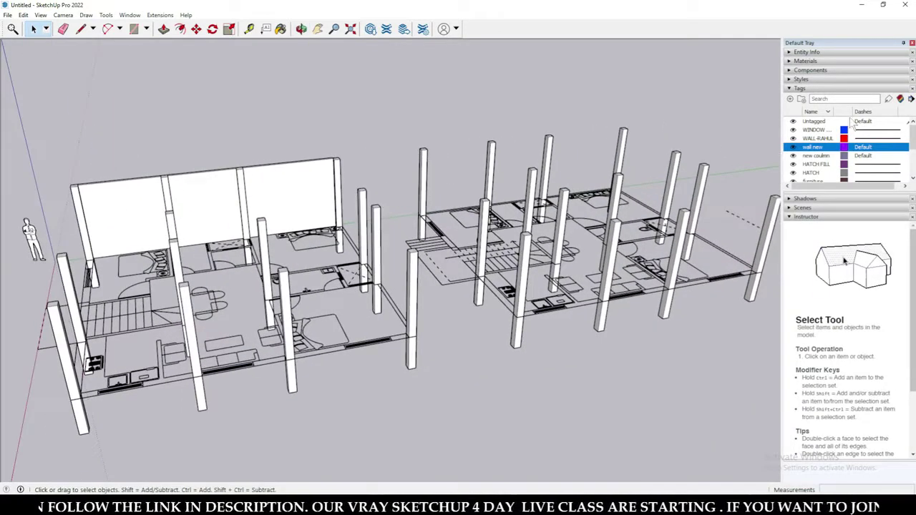
click(823, 156)
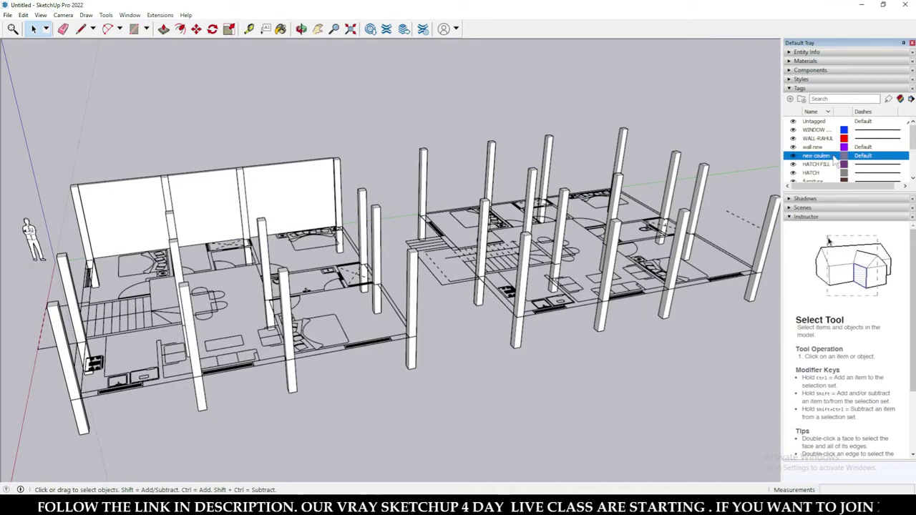
click(888, 100)
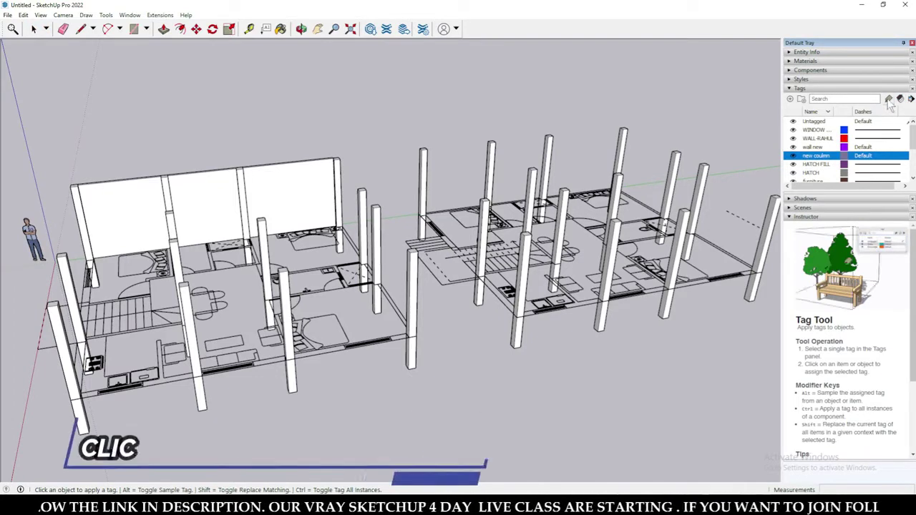
shift+middle_drag(592, 178, 505, 190)
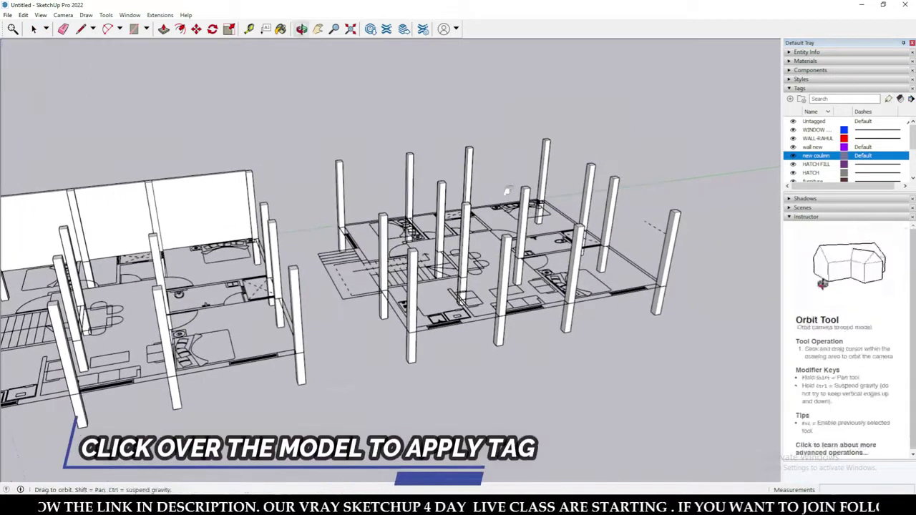
scroll(340, 163, up, 1)
click(340, 164)
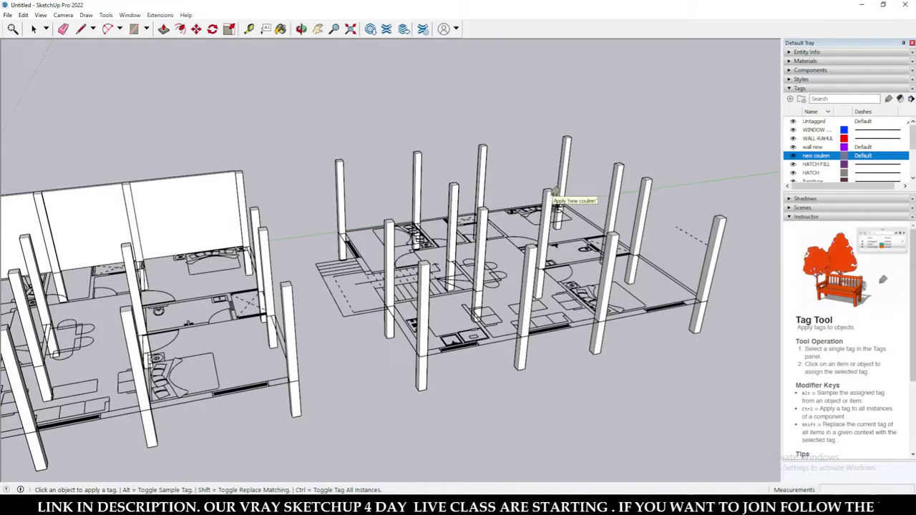
click(900, 99)
middle_drag(413, 233, 414, 252)
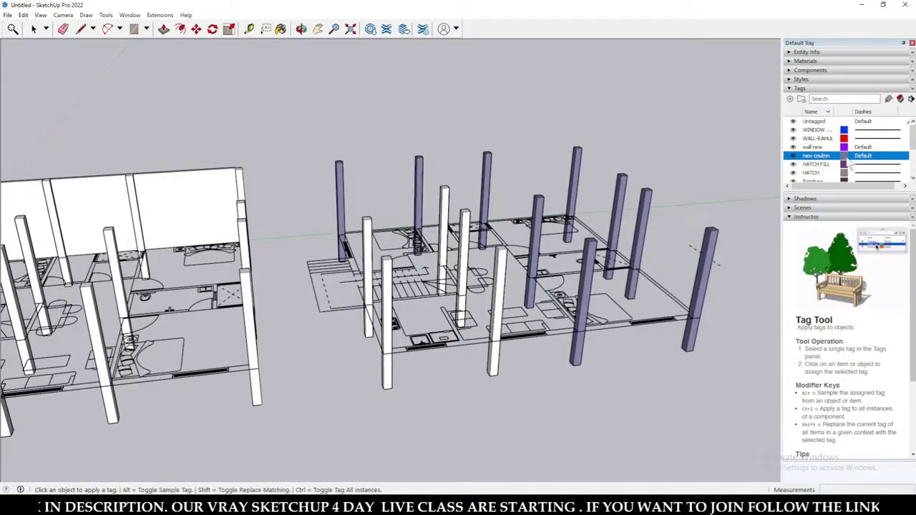
Apply the "new coulmn" tag to the remaining columns of the second floor plan and check the tagged columns from several angles.
middle_drag(465, 210, 480, 212)
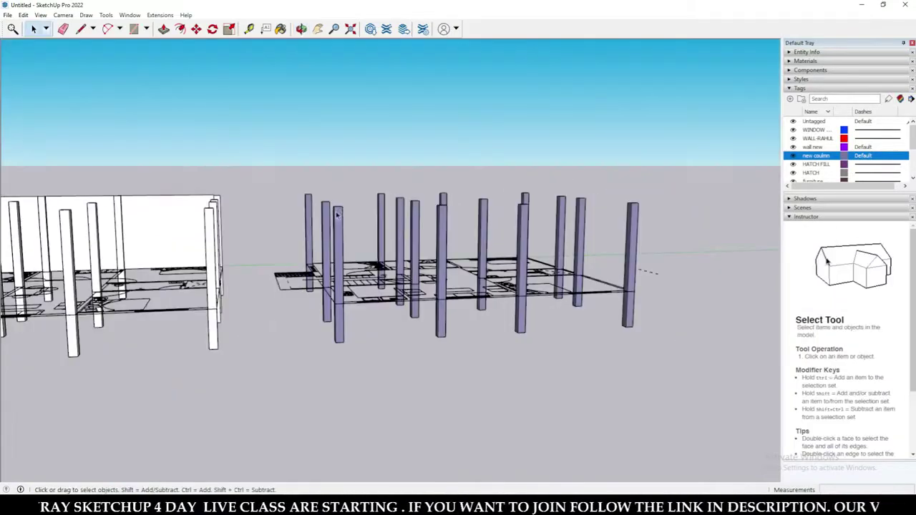
middle_drag(351, 216, 360, 247)
right_click(359, 243)
click(339, 145)
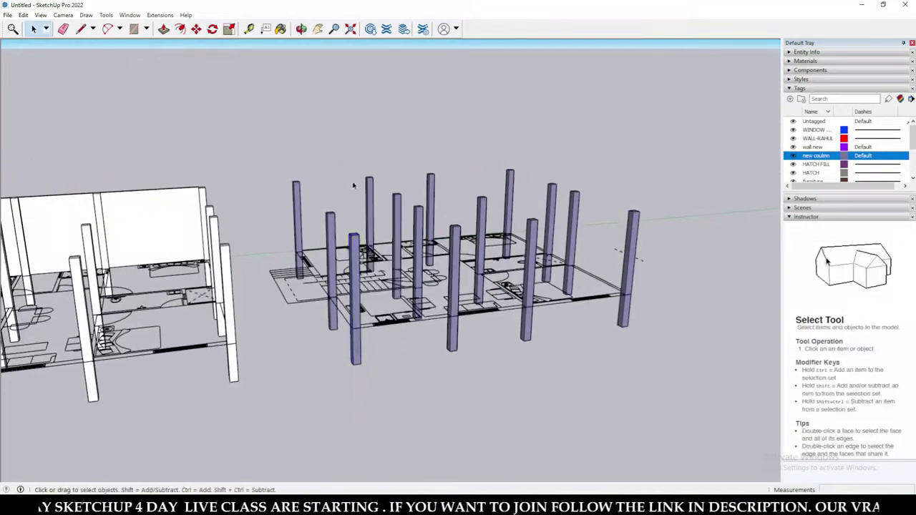
middle_drag(353, 186, 357, 215)
click(888, 100)
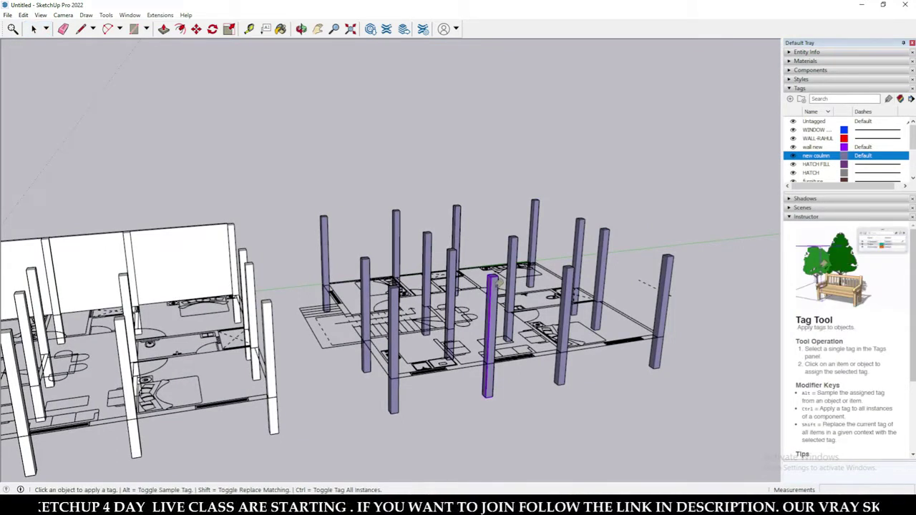
key(space)
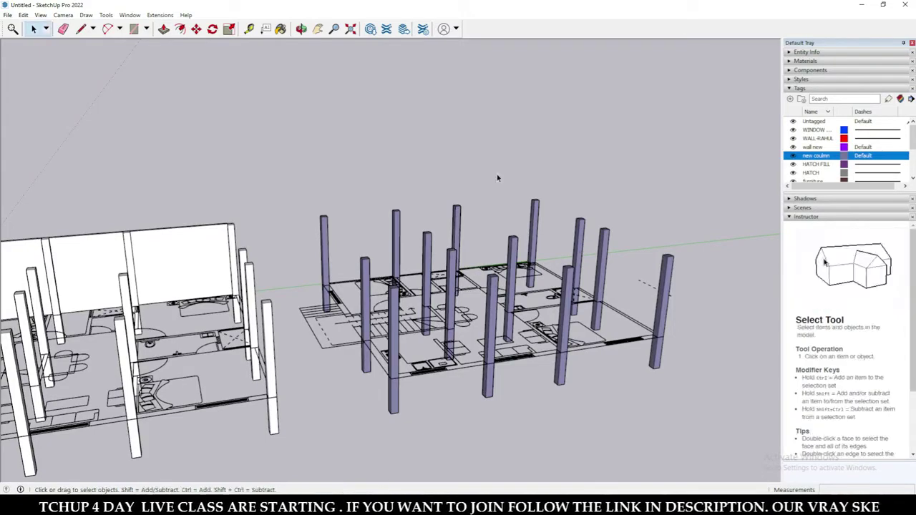
Apply the "new coulmn" tag to all column instances of the walled floor plan with the Tag tool.
shift+middle_drag(308, 236, 499, 212)
middle_drag(239, 343, 329, 387)
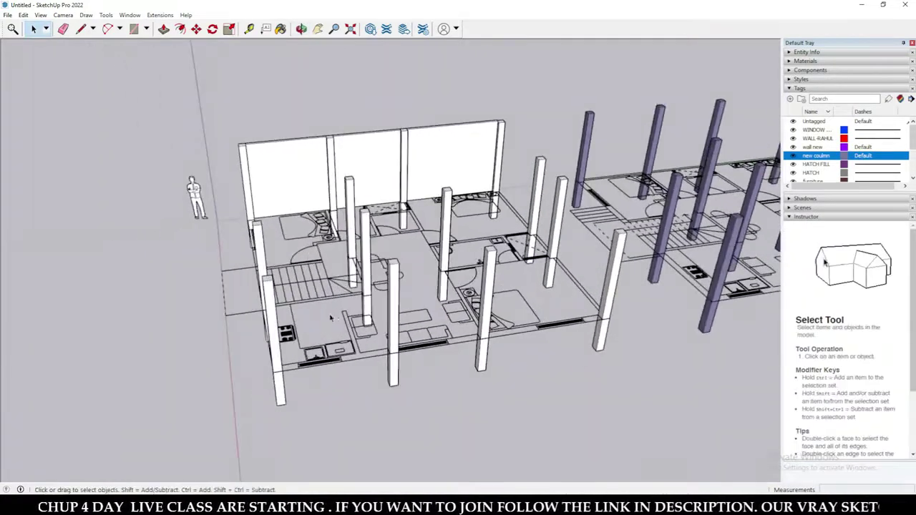
scroll(331, 317, up, 1)
shift+middle_drag(314, 326, 245, 347)
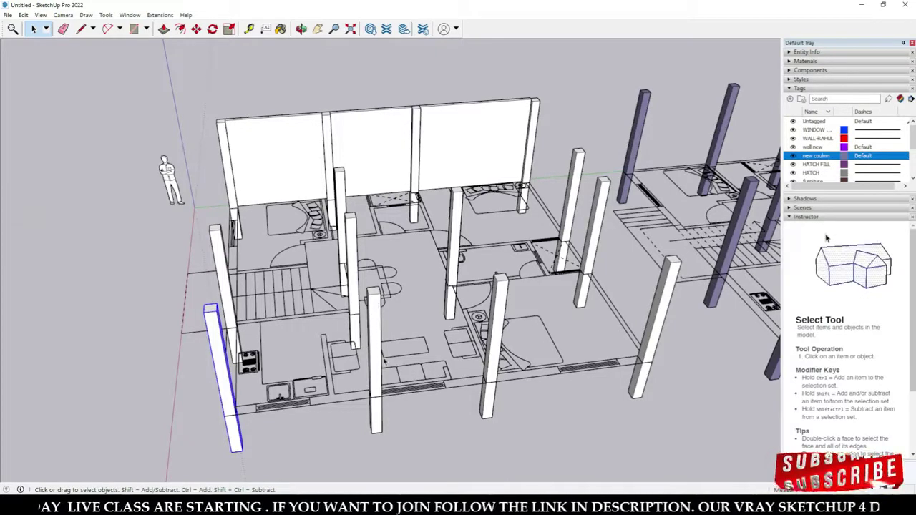
scroll(379, 356, down, 2)
middle_drag(318, 380, 363, 366)
click(370, 428)
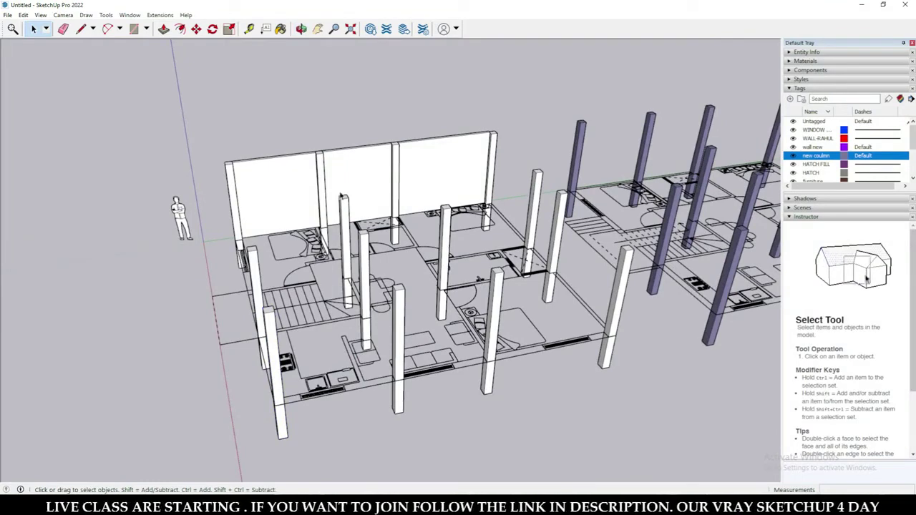
scroll(376, 425, up, 1)
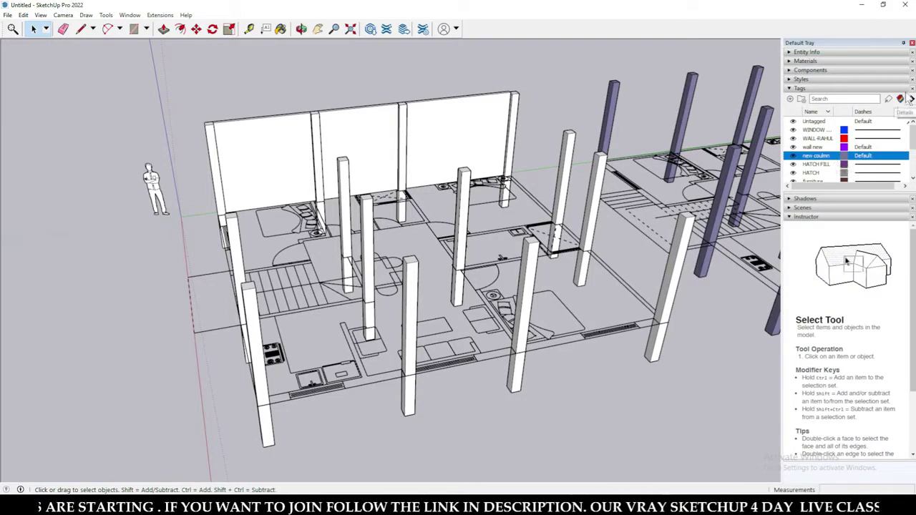
click(889, 100)
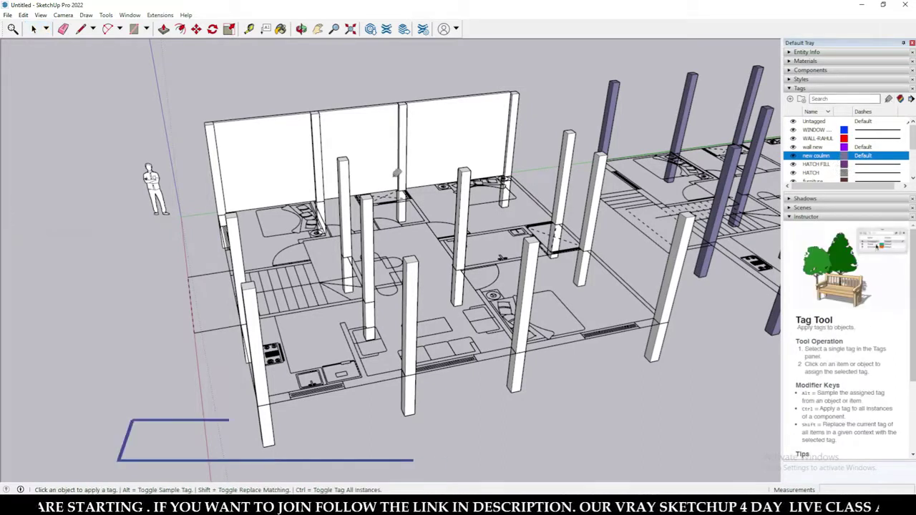
key(ctrl)
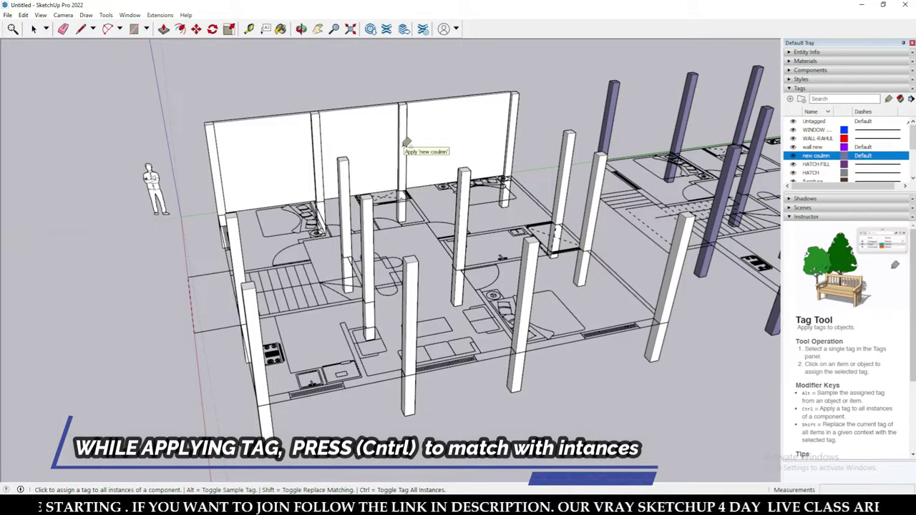
ctrl+click(405, 143)
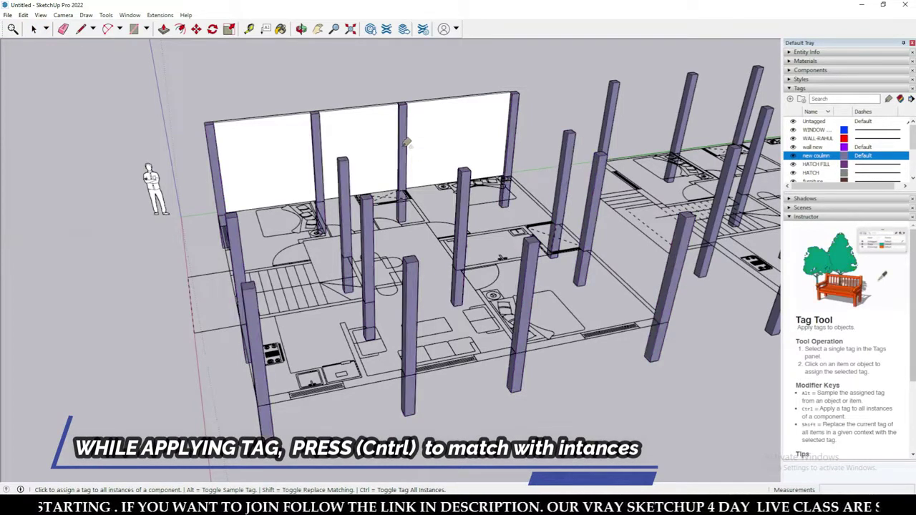
scroll(405, 143, down, 3)
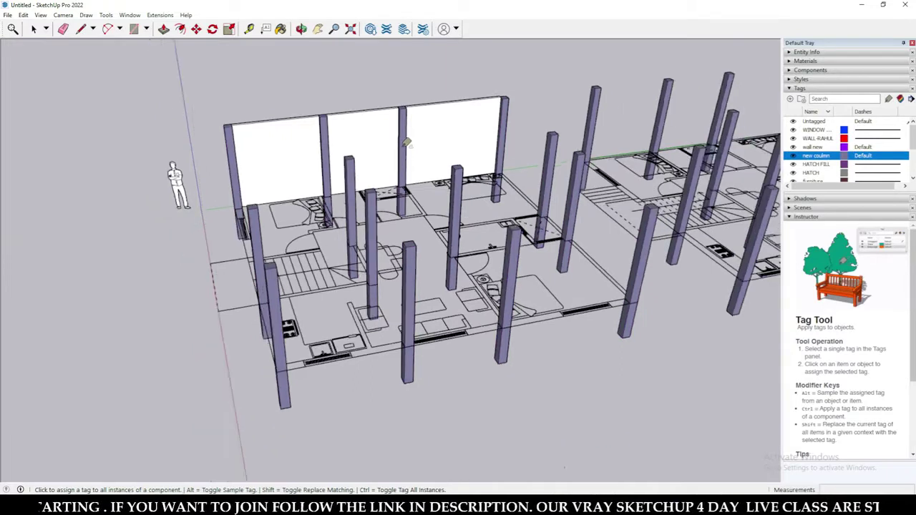
Change all column instances of the walled floor plan to the "COLUMN" tag with the Tag tool.
scroll(833, 171, down, 3)
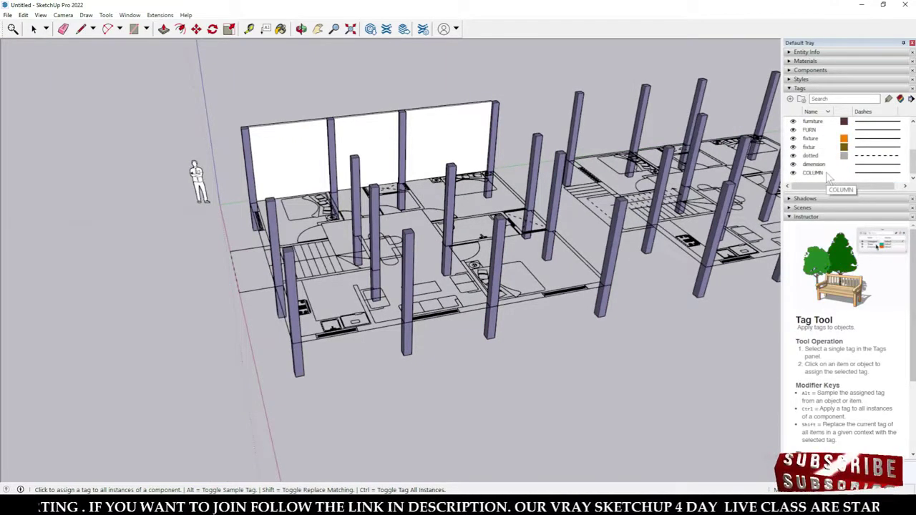
click(828, 174)
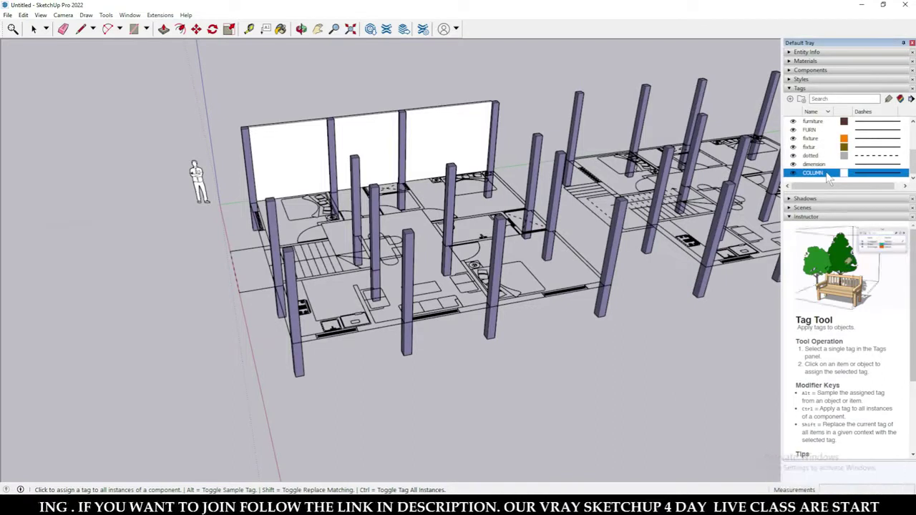
middle_drag(341, 157, 343, 155)
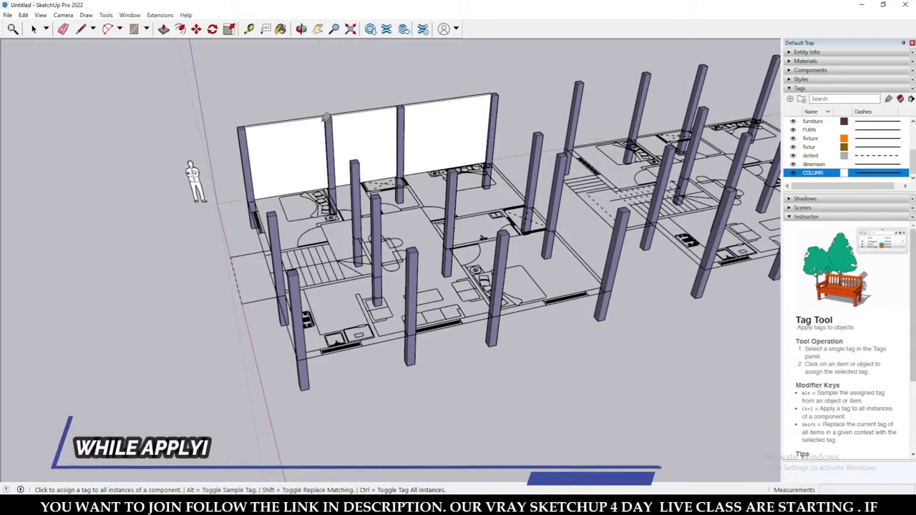
ctrl+click(250, 133)
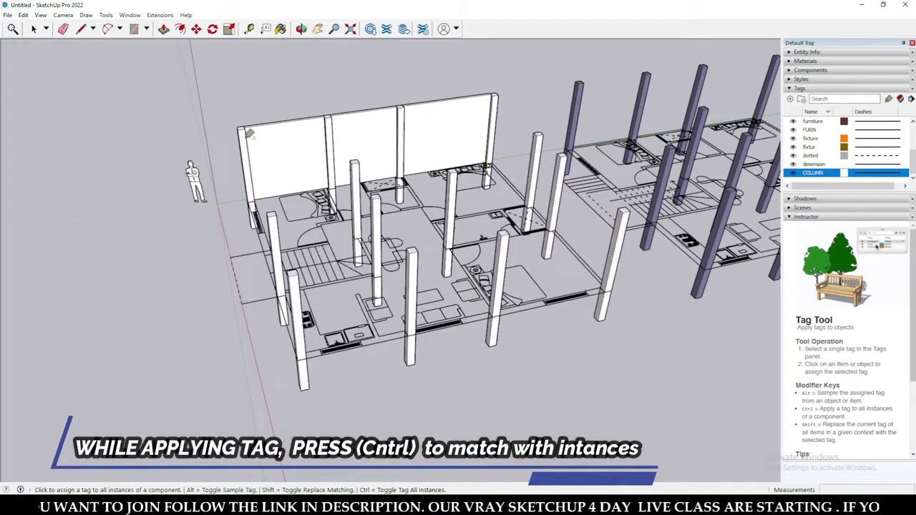
key(space)
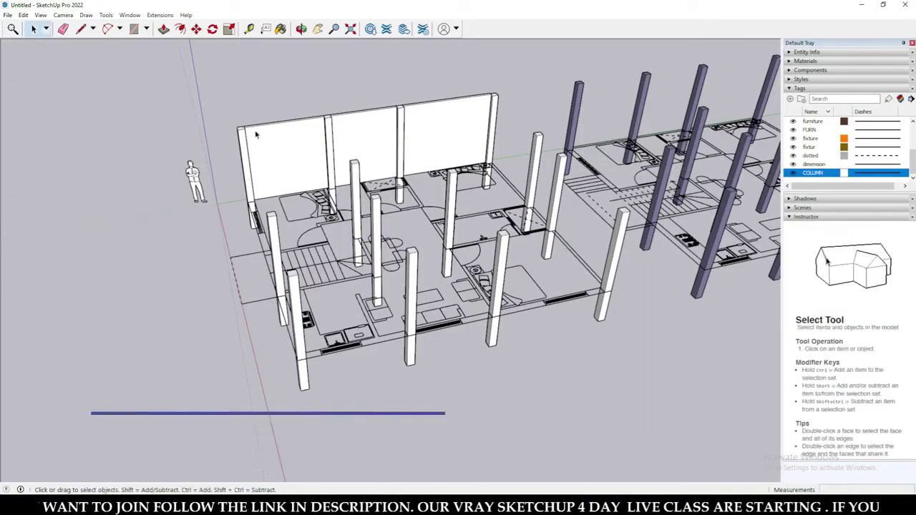
Examine the columns of both floor plans from several angles to compare their tag colours.
middle_drag(272, 143, 413, 190)
scroll(364, 172, down, 3)
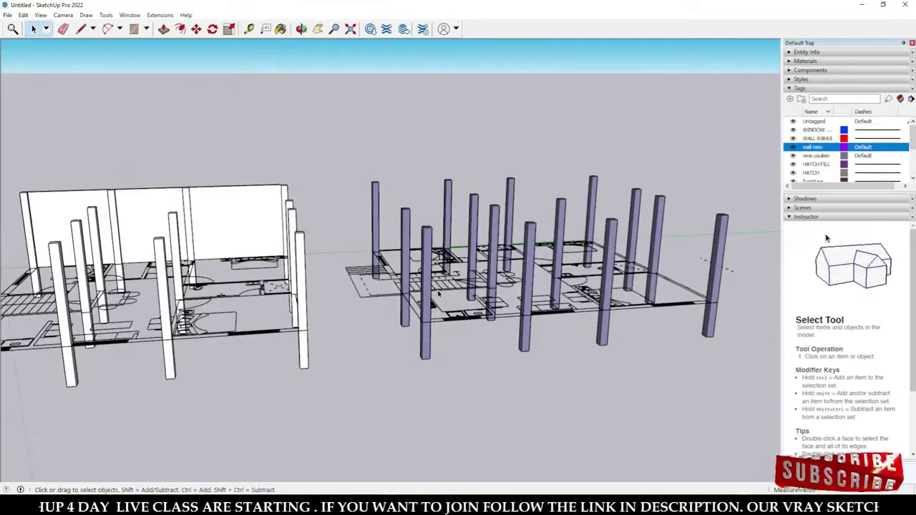
middle_drag(360, 269, 457, 279)
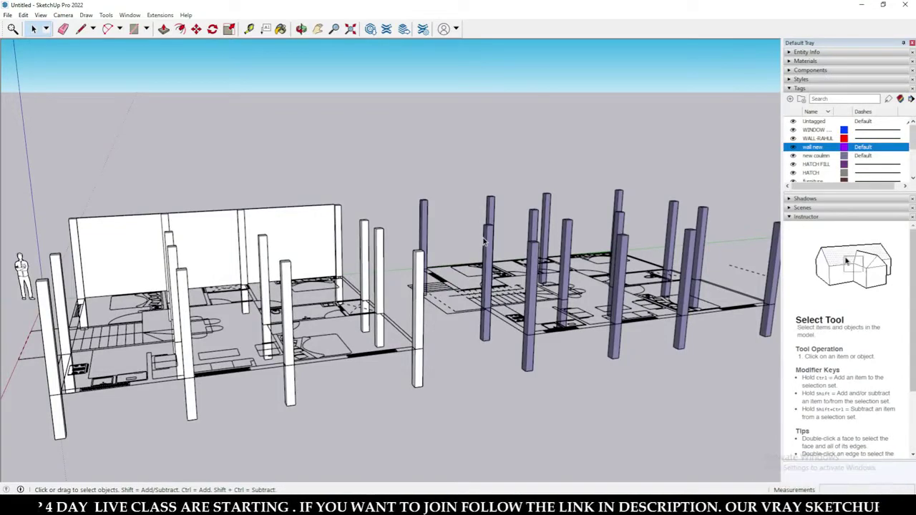
middle_drag(484, 242, 346, 247)
scroll(458, 315, down, 5)
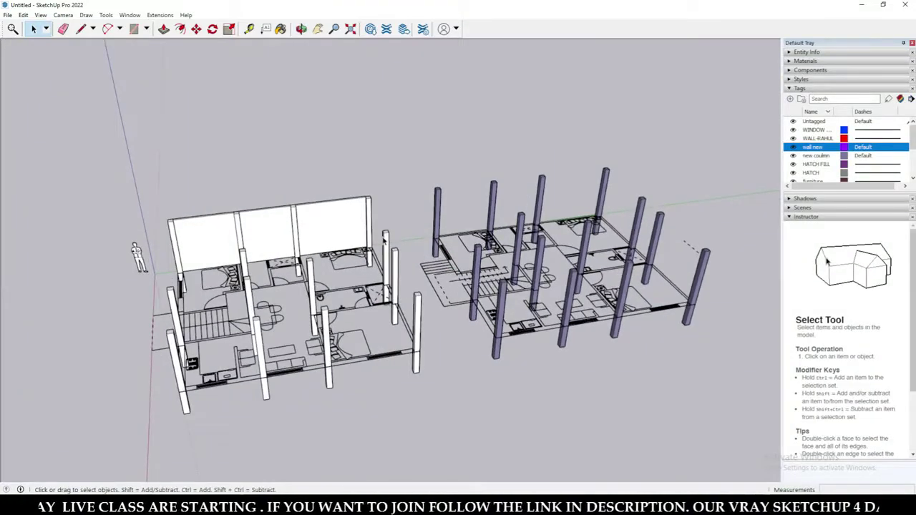
middle_drag(505, 265, 424, 217)
scroll(151, 206, down, 3)
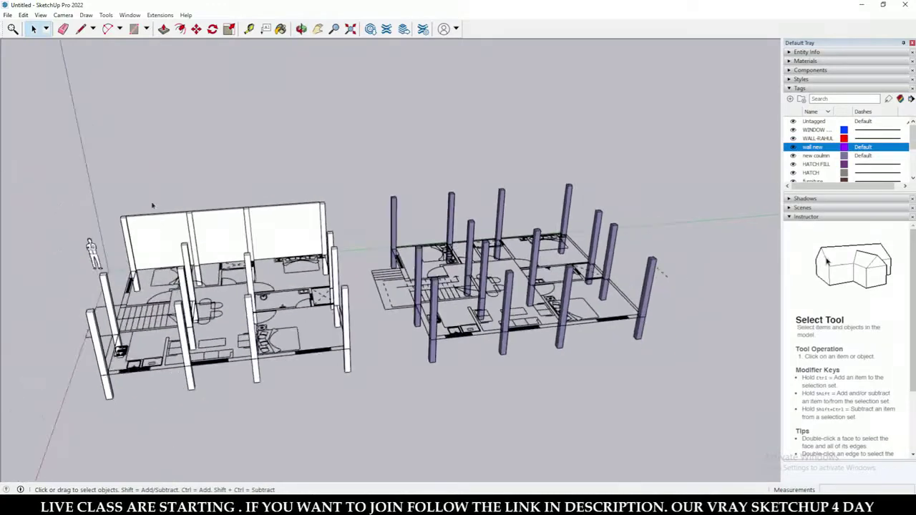
scroll(309, 288, up, 3)
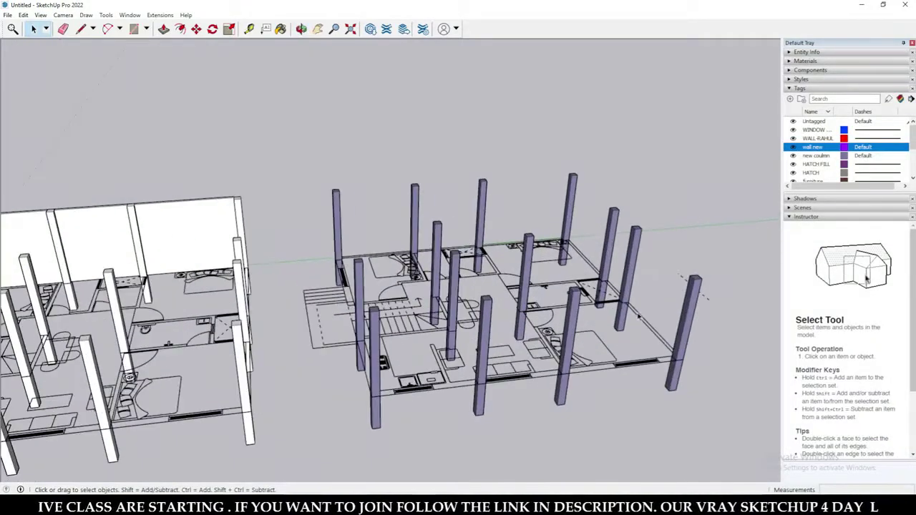
Replace the matching tag on all columns of the second floor plan with "wall new" using the Tag tool's Replace Matching mode.
middle_drag(436, 260, 482, 207)
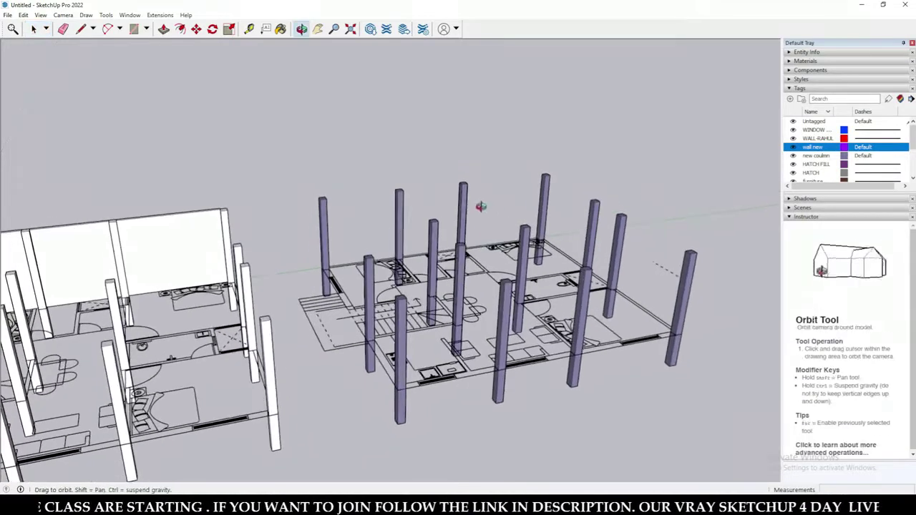
middle_drag(492, 308, 512, 274)
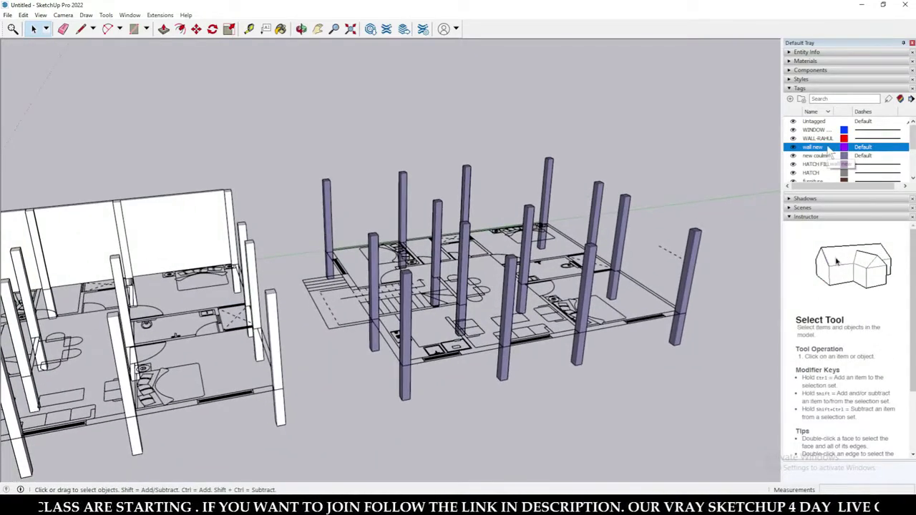
middle_drag(474, 173, 470, 156)
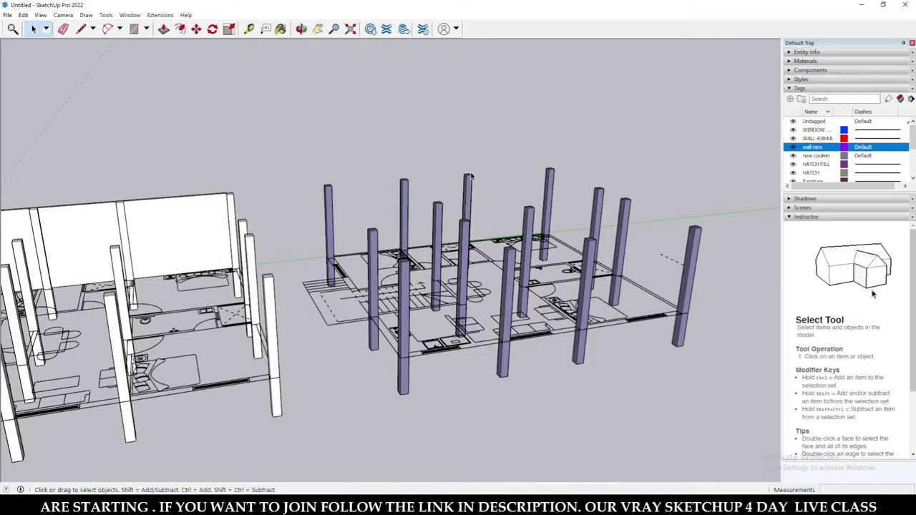
middle_drag(470, 176, 355, 225)
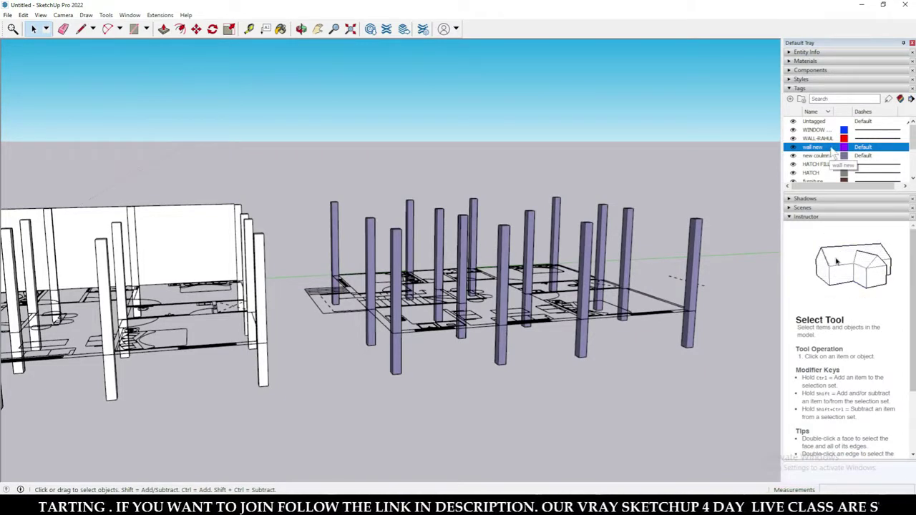
click(887, 99)
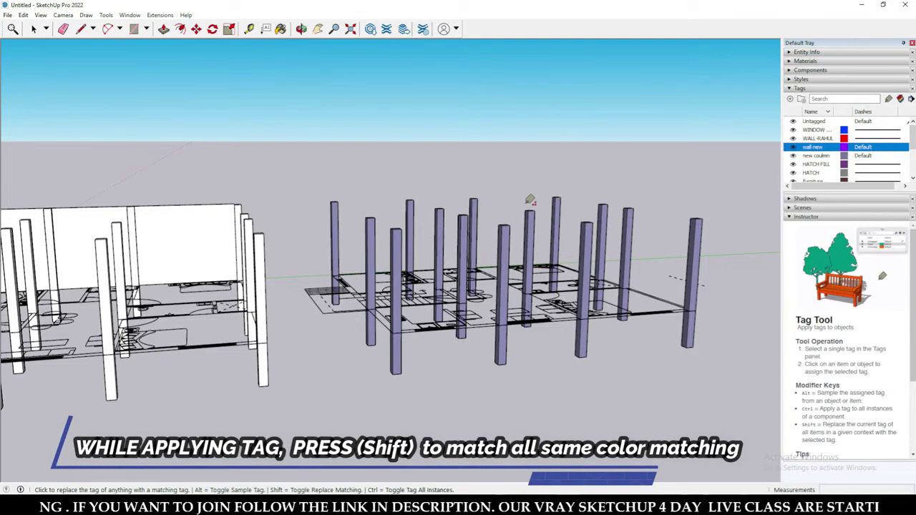
middle_drag(530, 200, 532, 217)
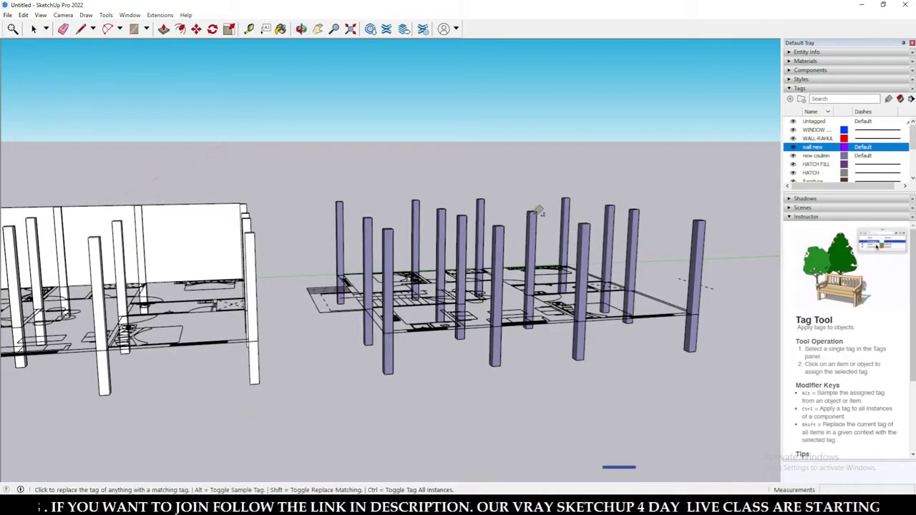
click(534, 215)
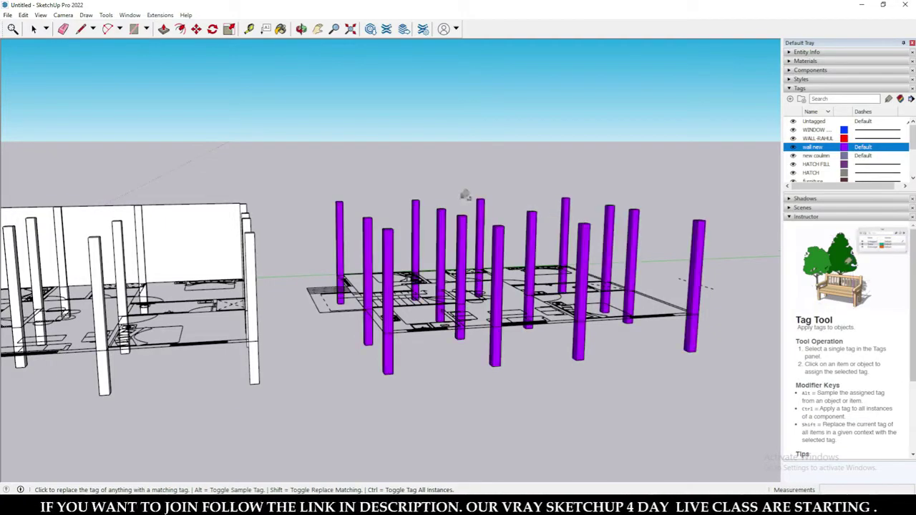
middle_drag(466, 195, 472, 233)
key(space)
scroll(495, 217, down, 4)
scroll(486, 229, up, 1)
Replace the matching tag on all columns of the walled floor plan with "fixture" using the Tag tool's Replace Matching mode.
middle_drag(469, 143, 454, 225)
scroll(401, 223, down, 2)
middle_drag(322, 219, 351, 265)
scroll(357, 249, up, 2)
click(354, 252)
scroll(365, 260, down, 3)
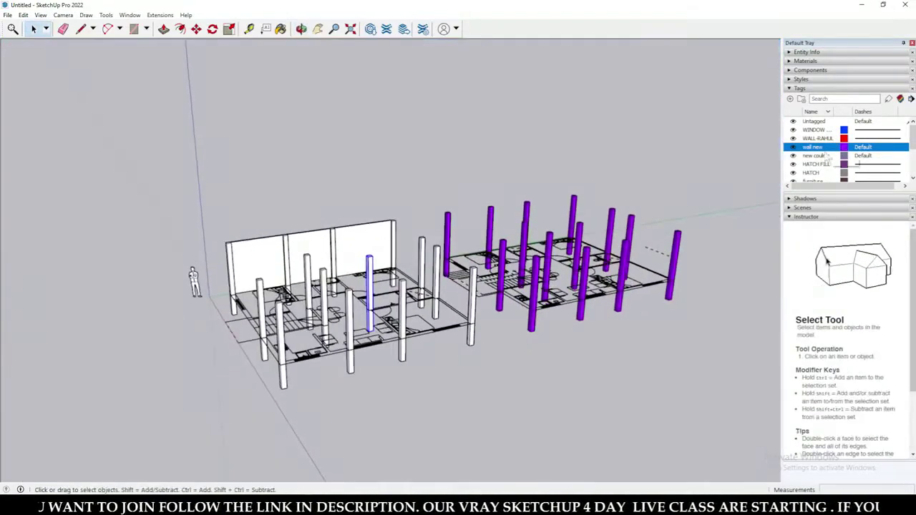
scroll(822, 164, down, 2)
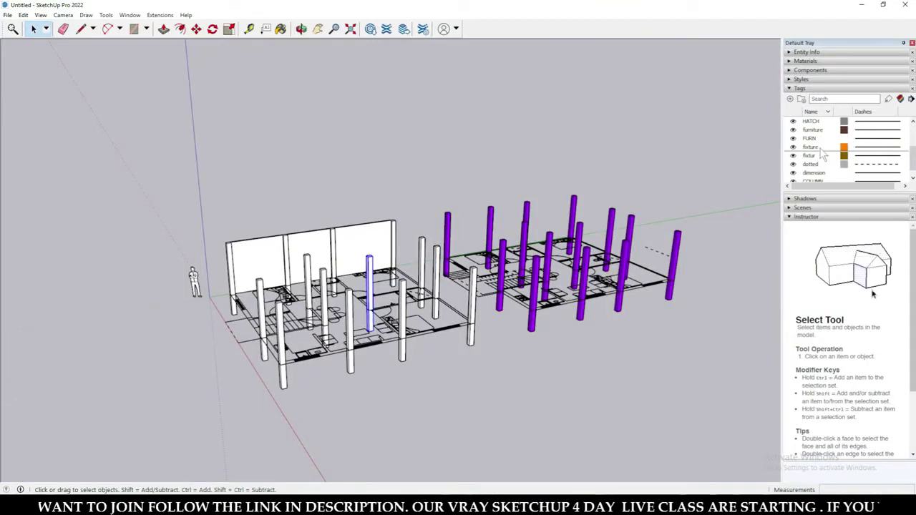
click(820, 148)
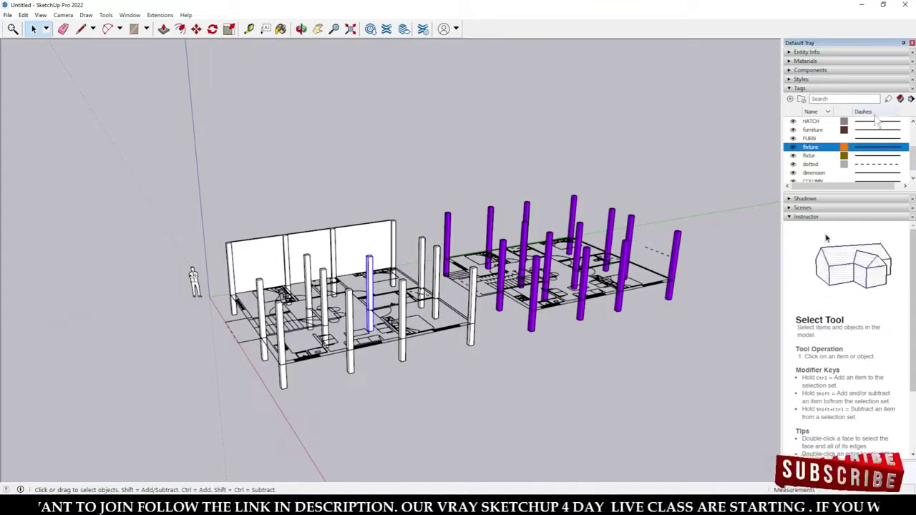
click(888, 98)
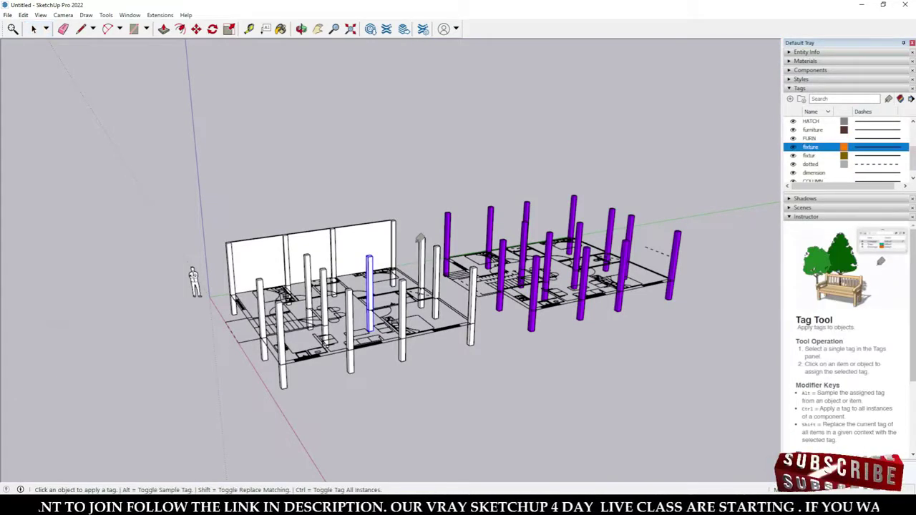
scroll(372, 257, up, 3)
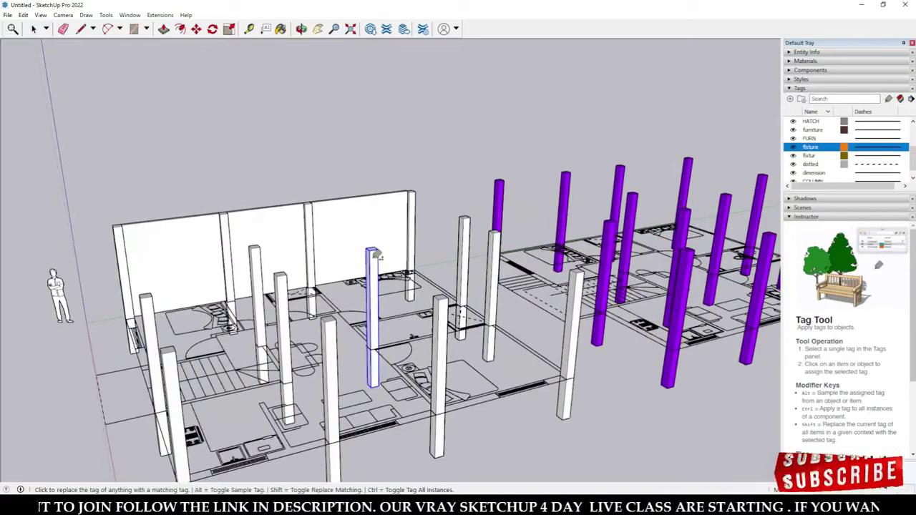
shift+click(372, 258)
key(space)
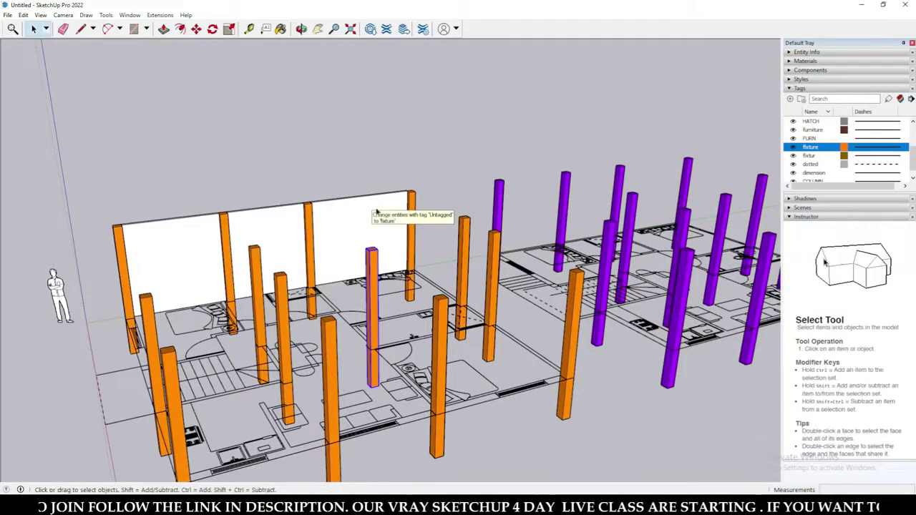
click(362, 138)
Apply the red wall tag to the three wall panels between the rear columns of the walled floor plan with the Tag tool.
scroll(411, 168, down, 4)
middle_drag(411, 175, 322, 201)
scroll(364, 237, up, 2)
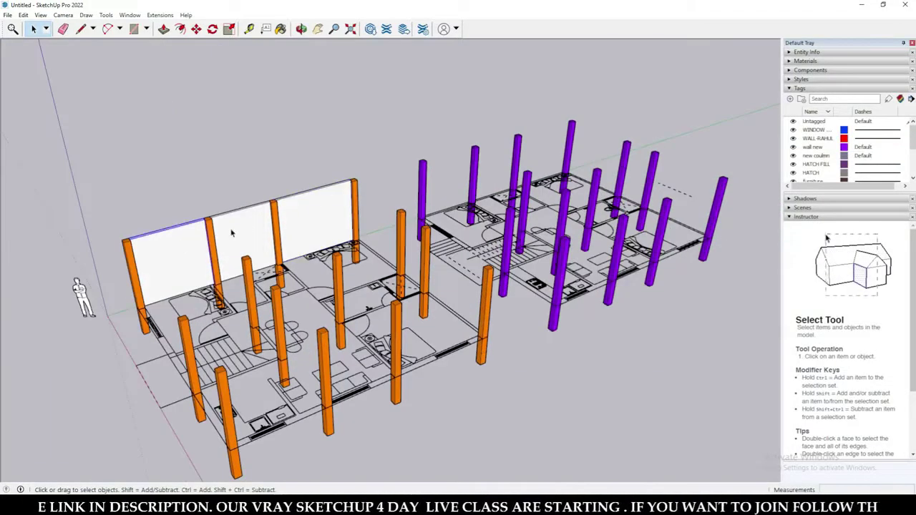
click(819, 138)
click(888, 100)
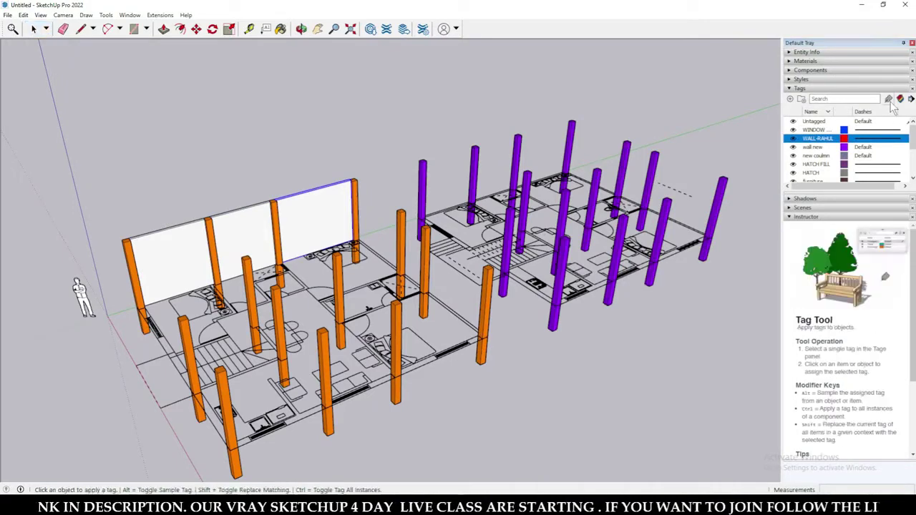
click(320, 189)
click(243, 229)
click(190, 238)
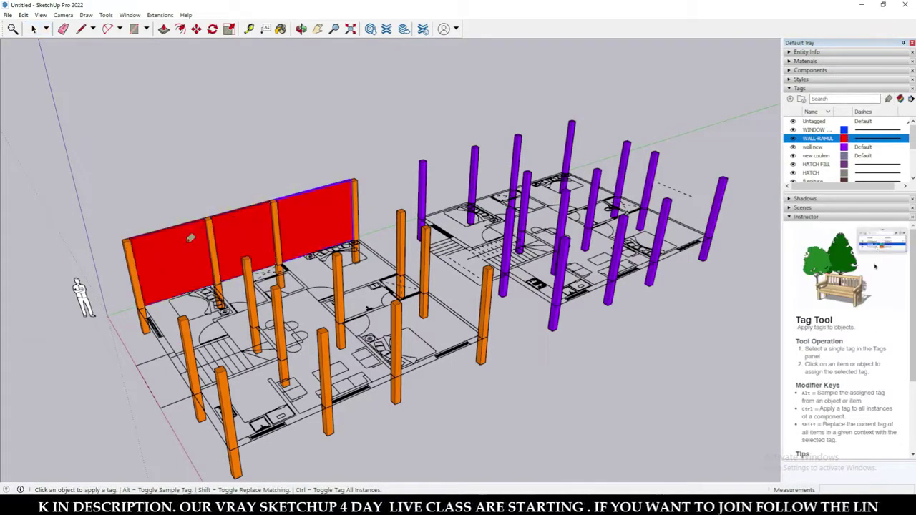
key(space)
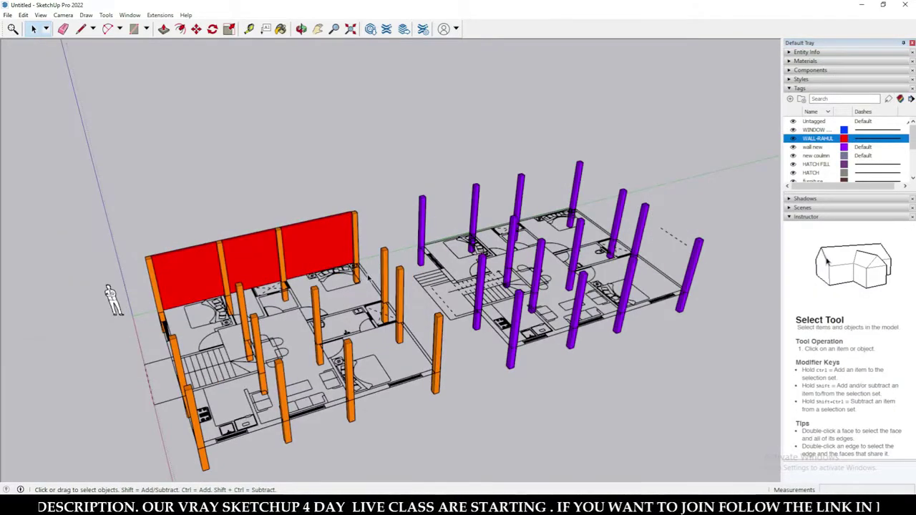